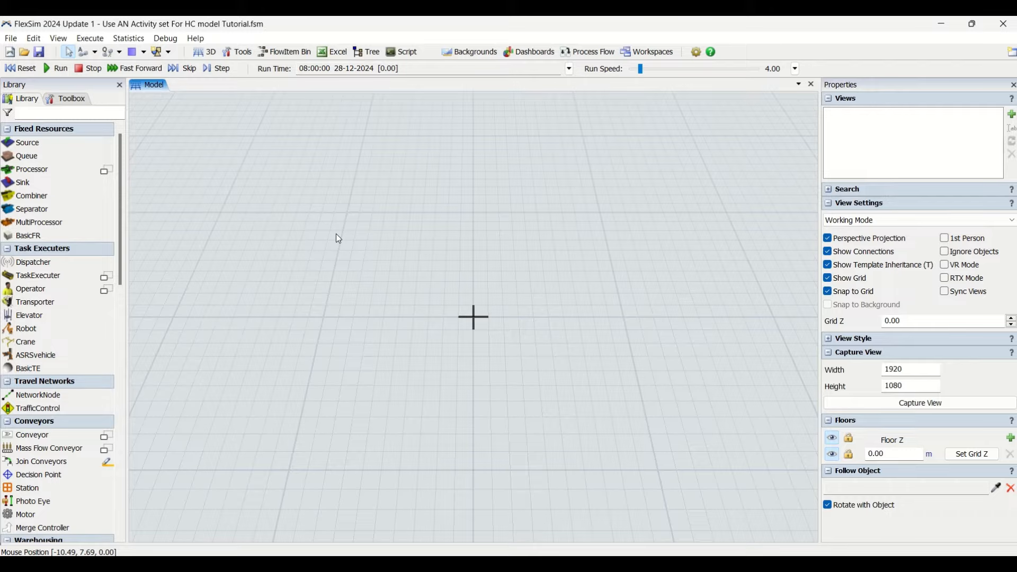
- Add a General Process Flow and widen the 3D model view beside it
{"action": "left_click", "coordinate": [593, 53]}
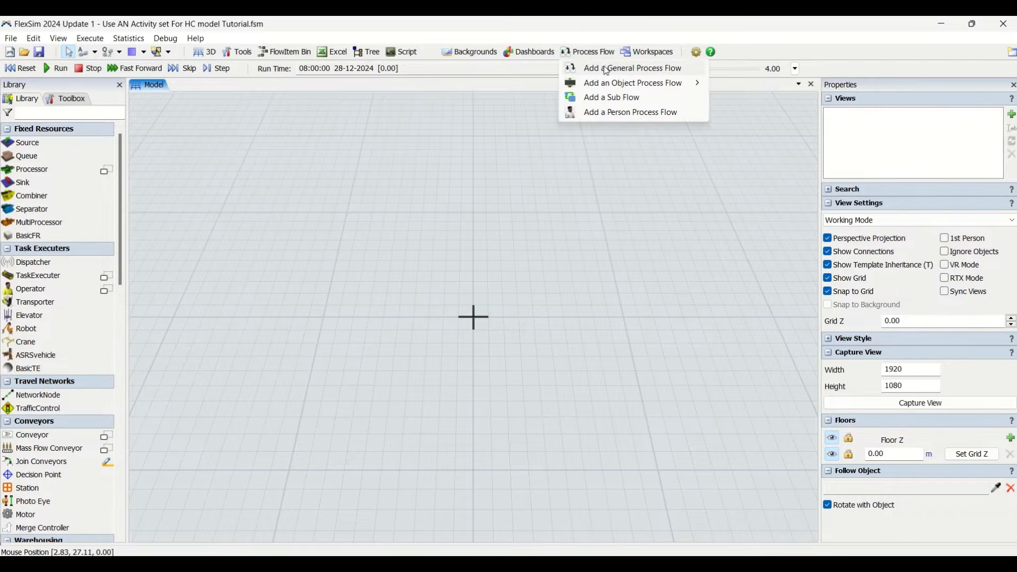
{"action": "left_click", "coordinate": [607, 69]}
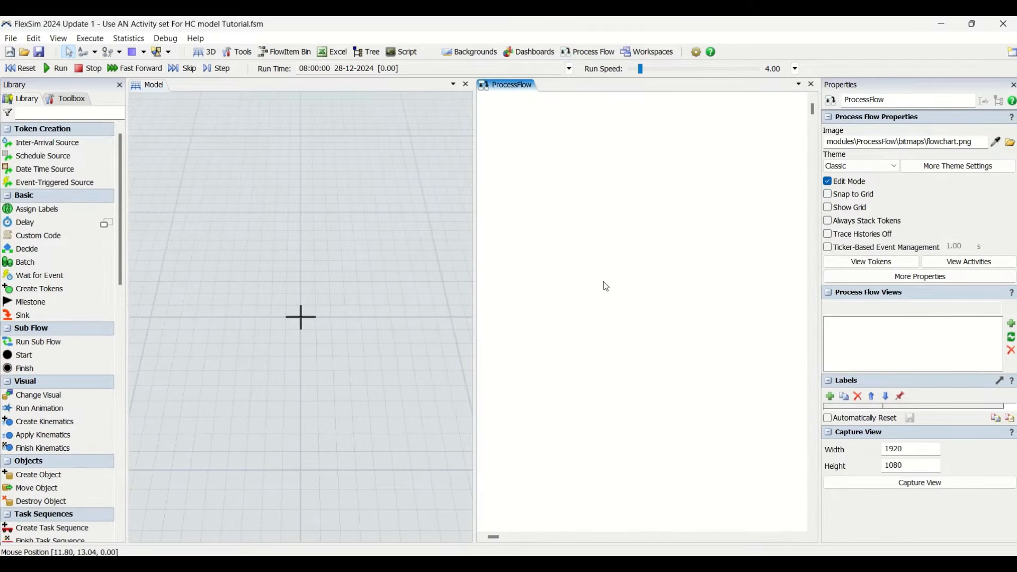
{"action": "left_click_drag", "start_coordinate": [476, 280], "coordinate": [656, 281]}
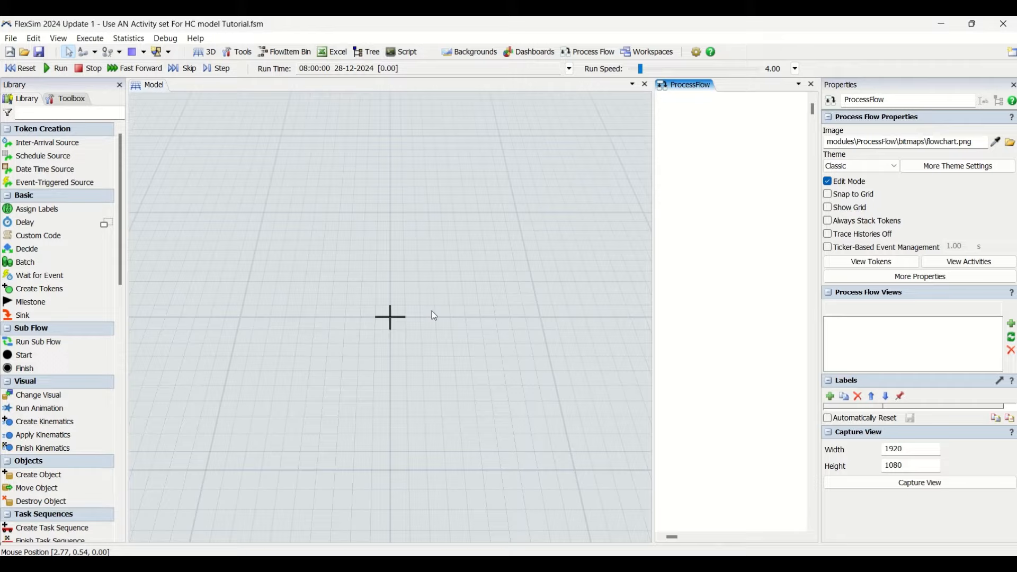
- Examine the process flow activity library and the 3D object library through the People objects, and enlarge the process flow view
{"action": "left_click", "coordinate": [48, 99]}
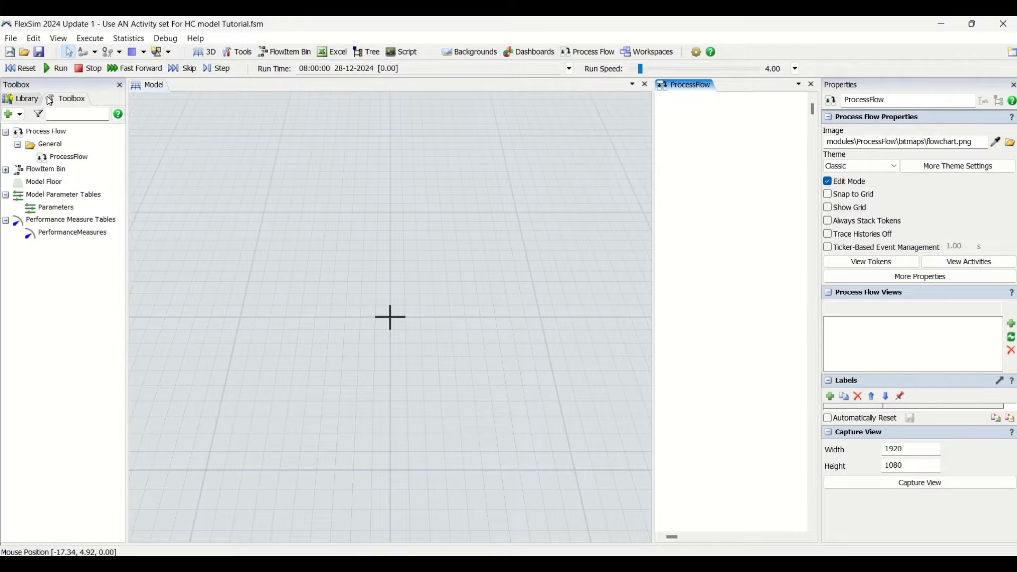
{"action": "left_click", "coordinate": [20, 99]}
{"action": "scroll", "coordinate": [58, 318], "scroll_direction": "down", "scroll_amount": 10}
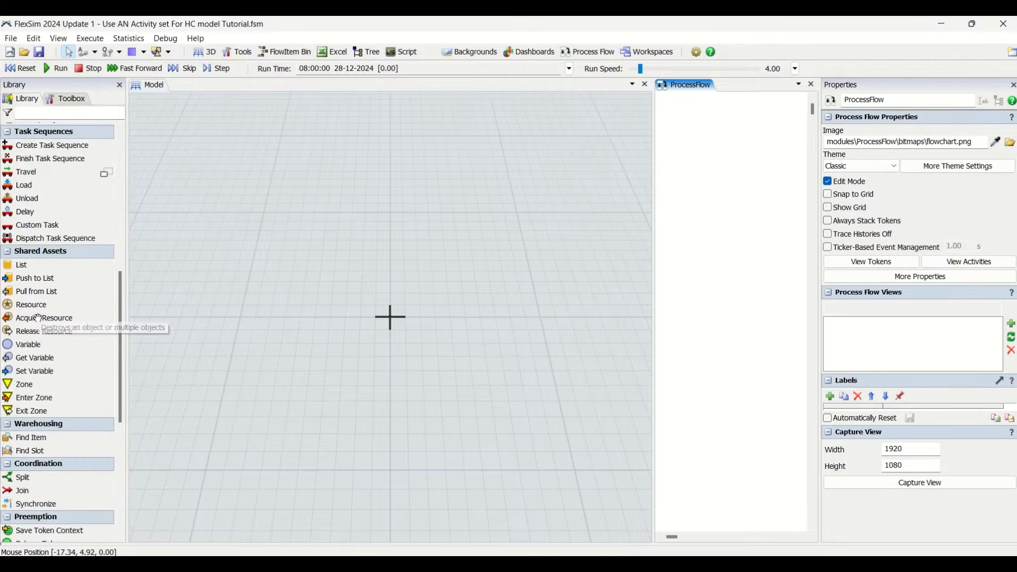
{"action": "left_click", "coordinate": [156, 348]}
{"action": "scroll", "coordinate": [52, 446], "scroll_direction": "down", "scroll_amount": 5}
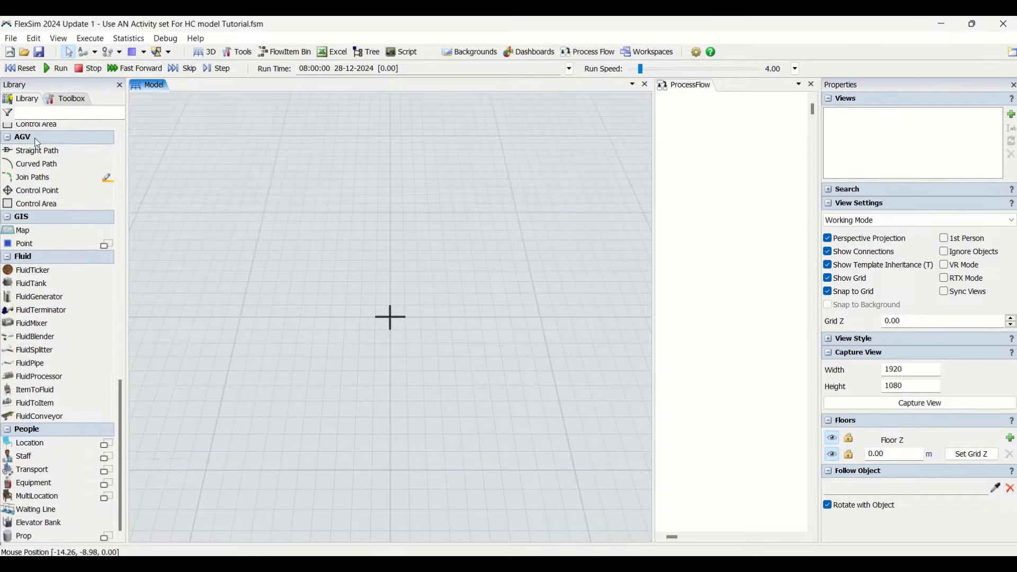
{"action": "scroll", "coordinate": [58, 297], "scroll_direction": "up", "scroll_amount": 3}
{"action": "scroll", "coordinate": [58, 286], "scroll_direction": "down", "scroll_amount": 1}
{"action": "scroll", "coordinate": [59, 286], "scroll_direction": "down", "scroll_amount": 4}
{"action": "left_click_drag", "start_coordinate": [653, 313], "coordinate": [521, 312]}
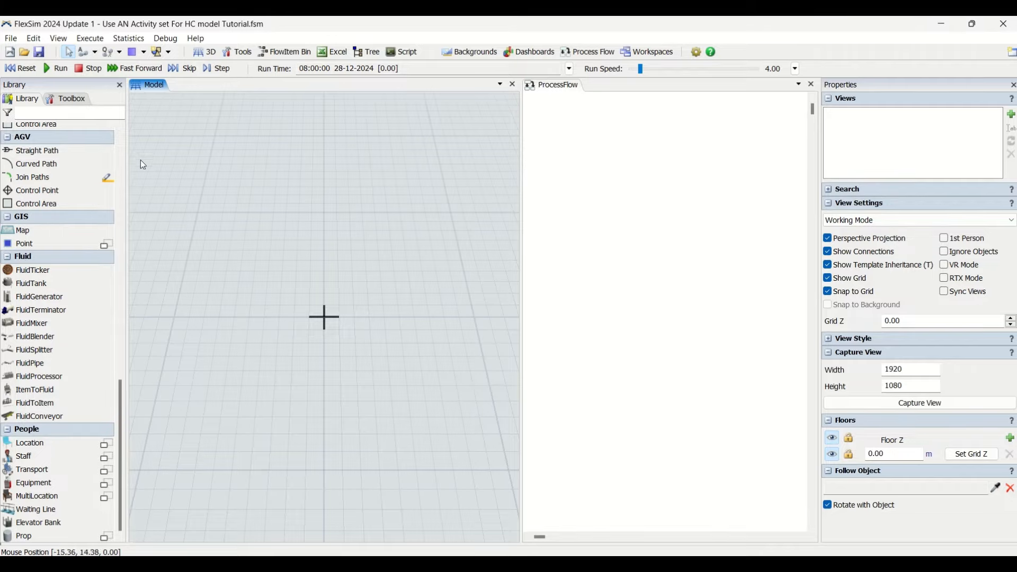
- Add a Model Background to the model and accept its default position, rotation and size
{"action": "left_click", "coordinate": [68, 99]}
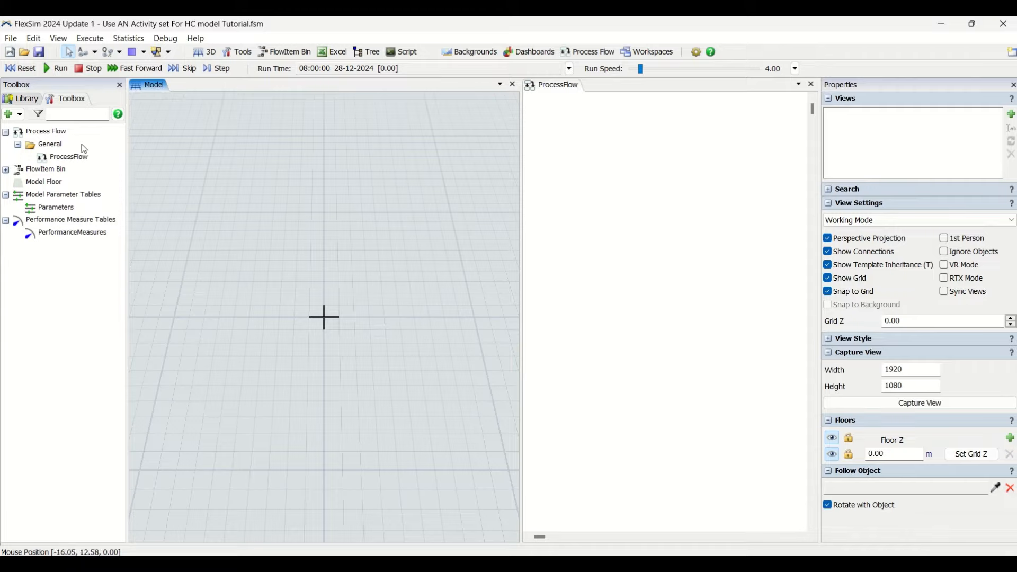
{"action": "left_click", "coordinate": [8, 114]}
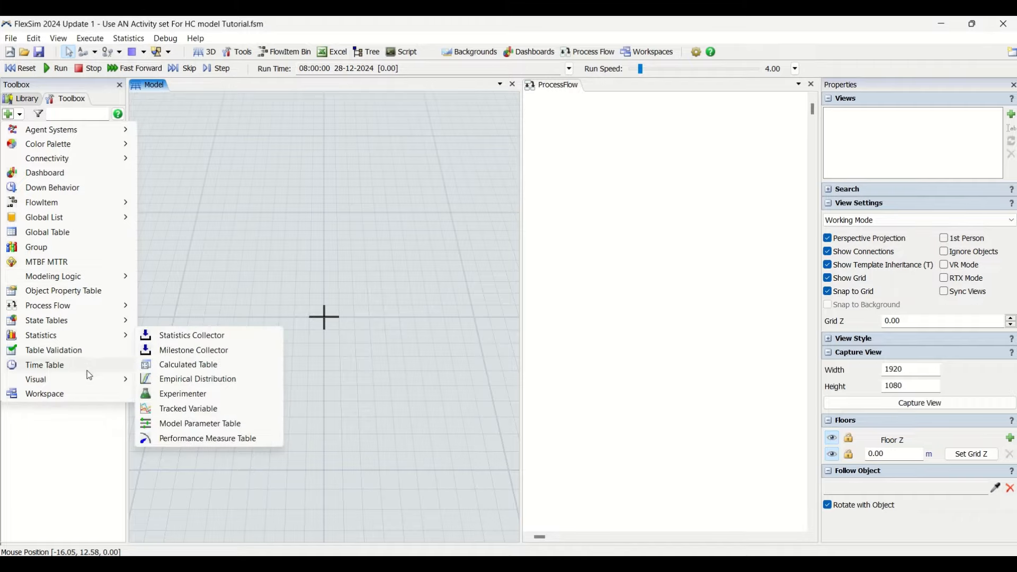
{"action": "mouse_move", "coordinate": [91, 380]}
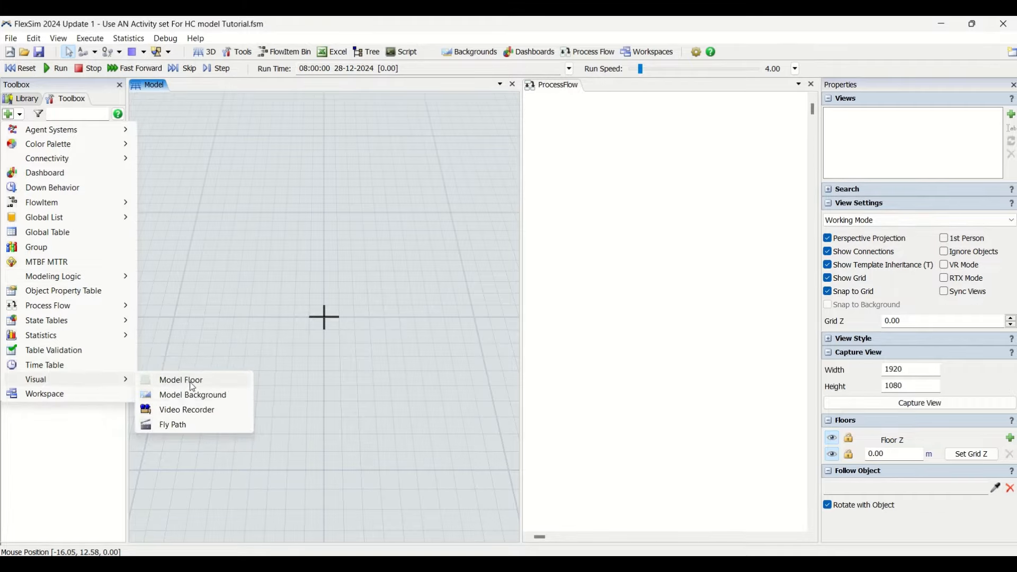
{"action": "left_click", "coordinate": [190, 395]}
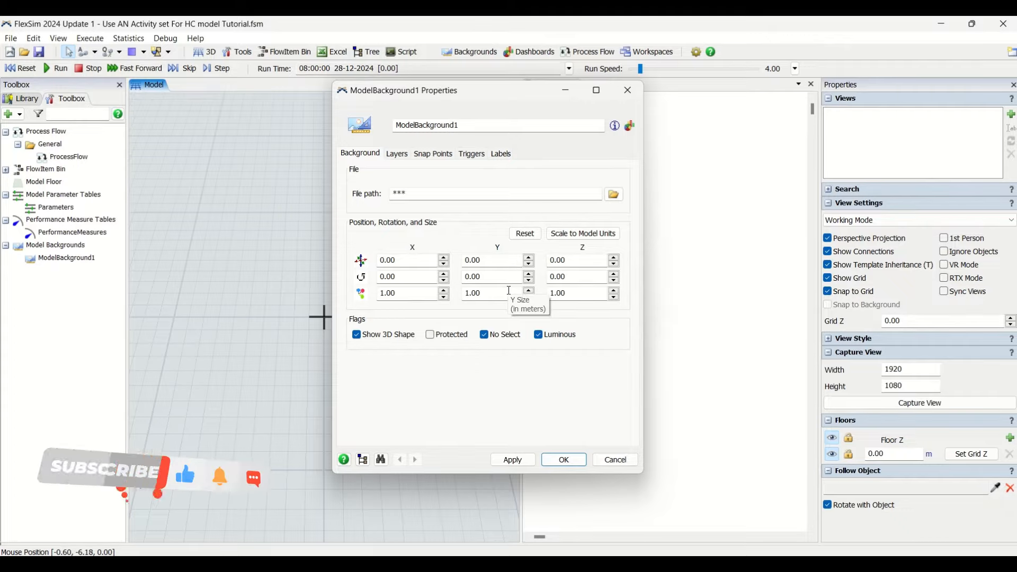
{"action": "left_click", "coordinate": [397, 154]}
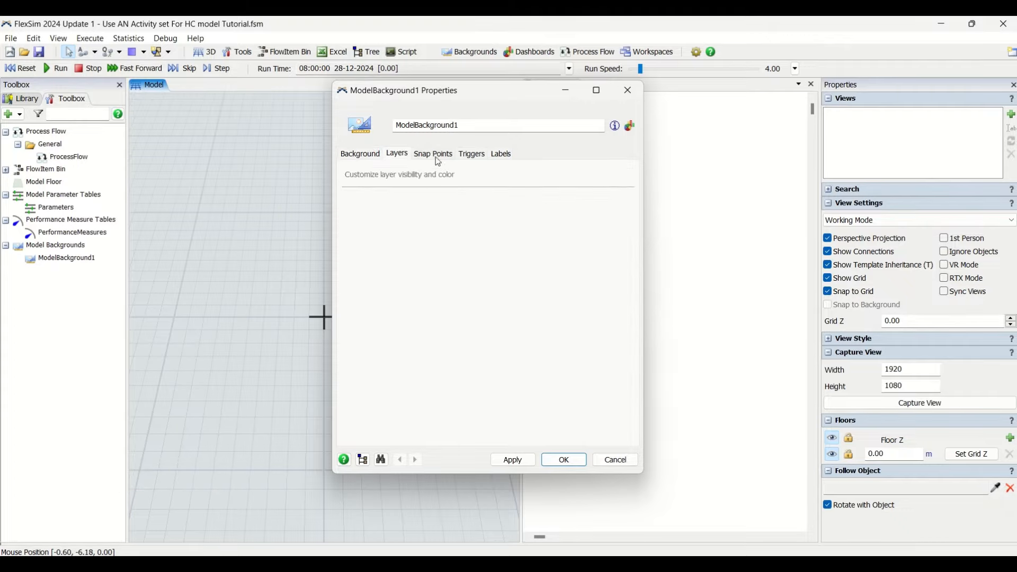
{"action": "left_click", "coordinate": [381, 157]}
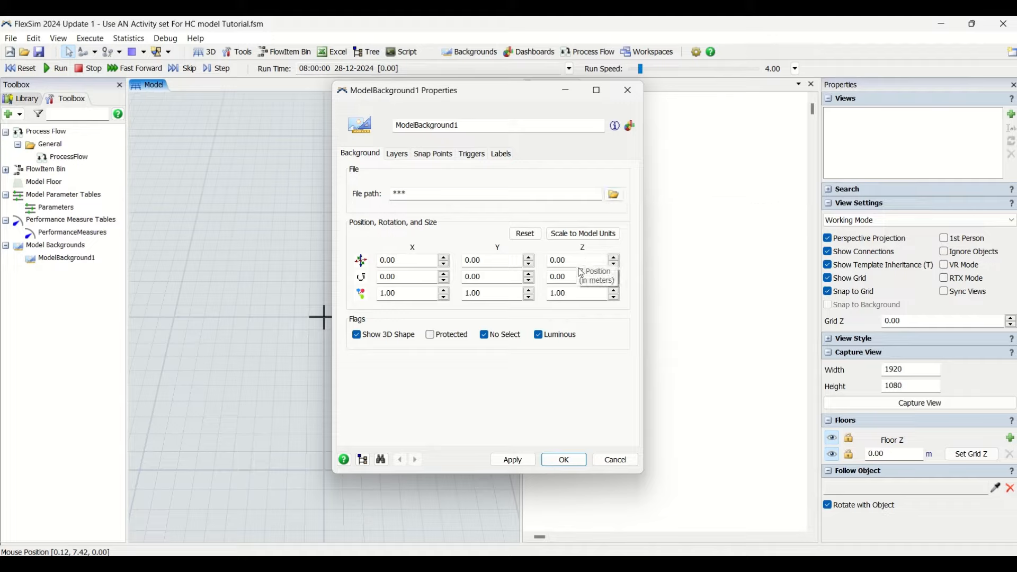
{"action": "left_click", "coordinate": [565, 464]}
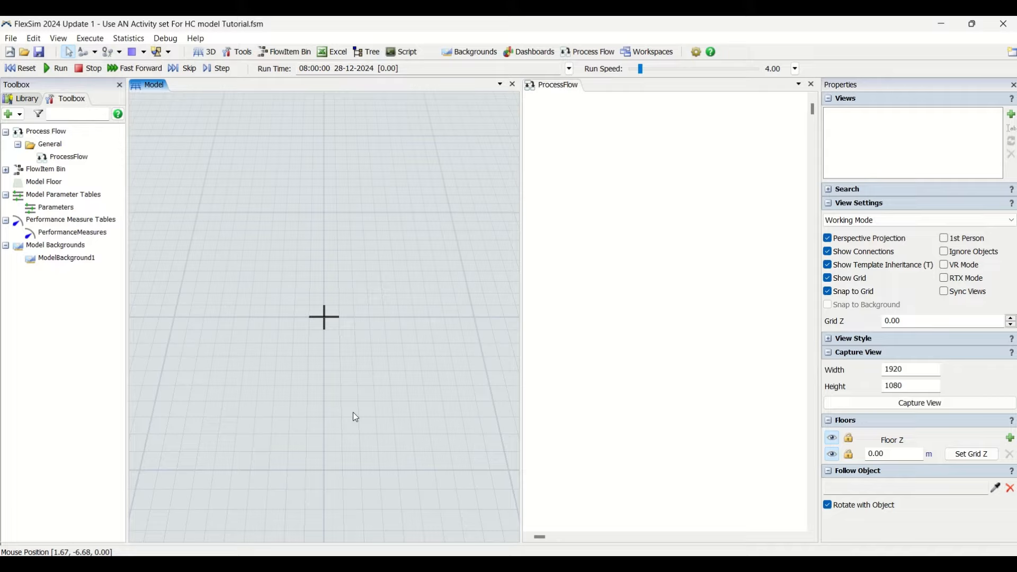
- Place a Kiosk from the People location objects at about X 6.2, Y -3.3 in the model
{"action": "left_click", "coordinate": [22, 99]}
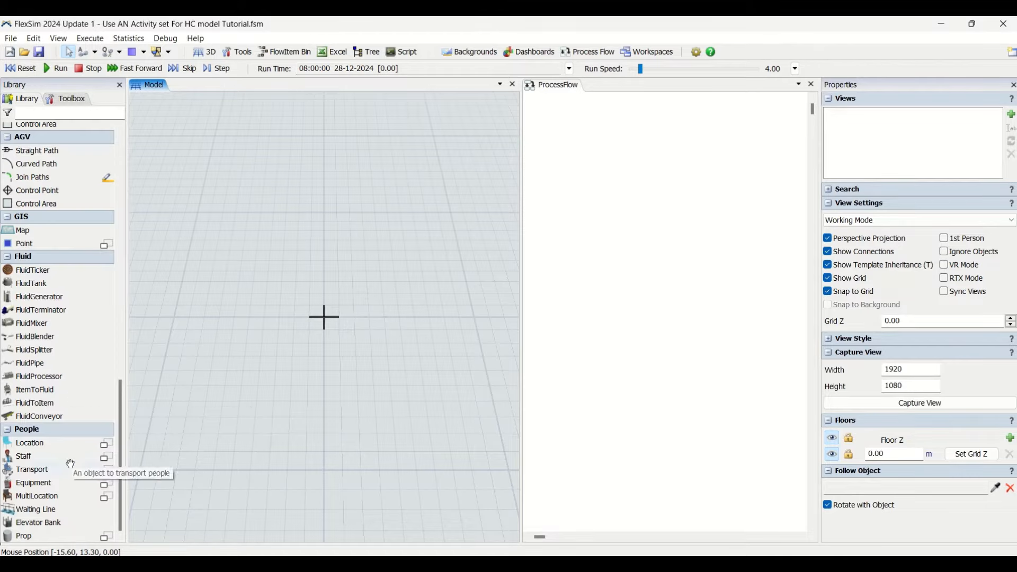
{"action": "left_click", "coordinate": [98, 496]}
{"action": "left_click", "coordinate": [105, 483]}
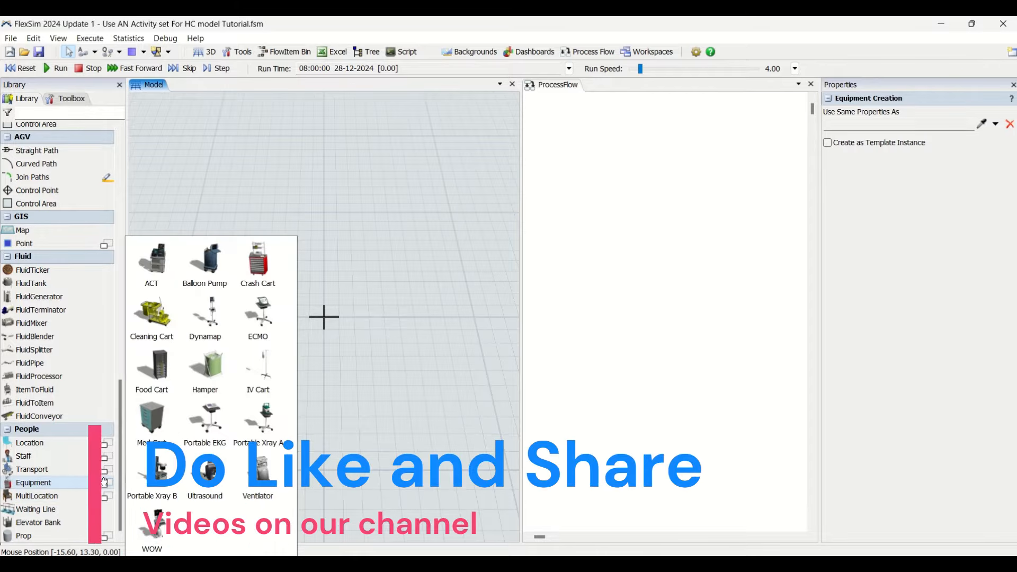
{"action": "left_click", "coordinate": [106, 469]}
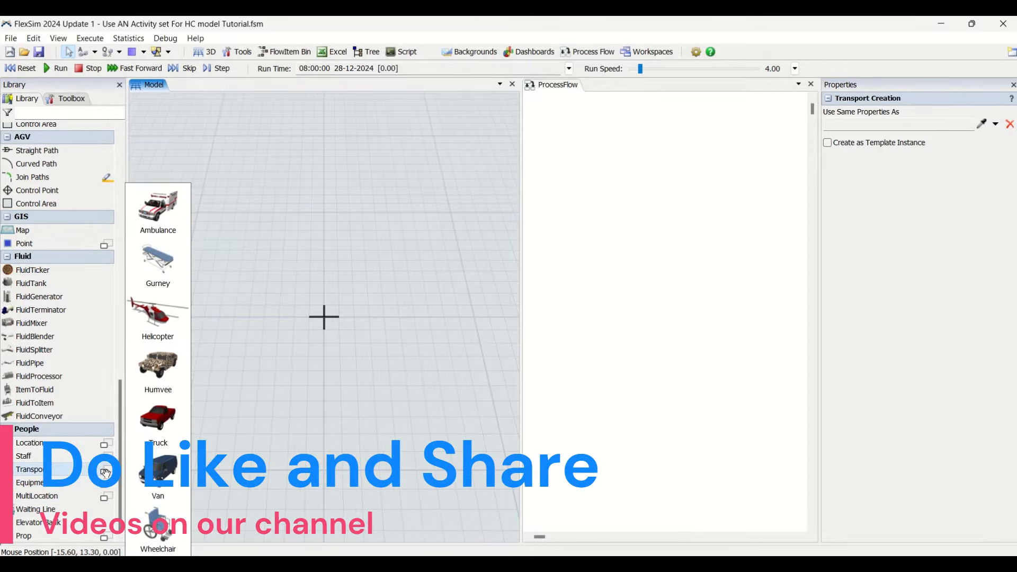
{"action": "left_click", "coordinate": [105, 457]}
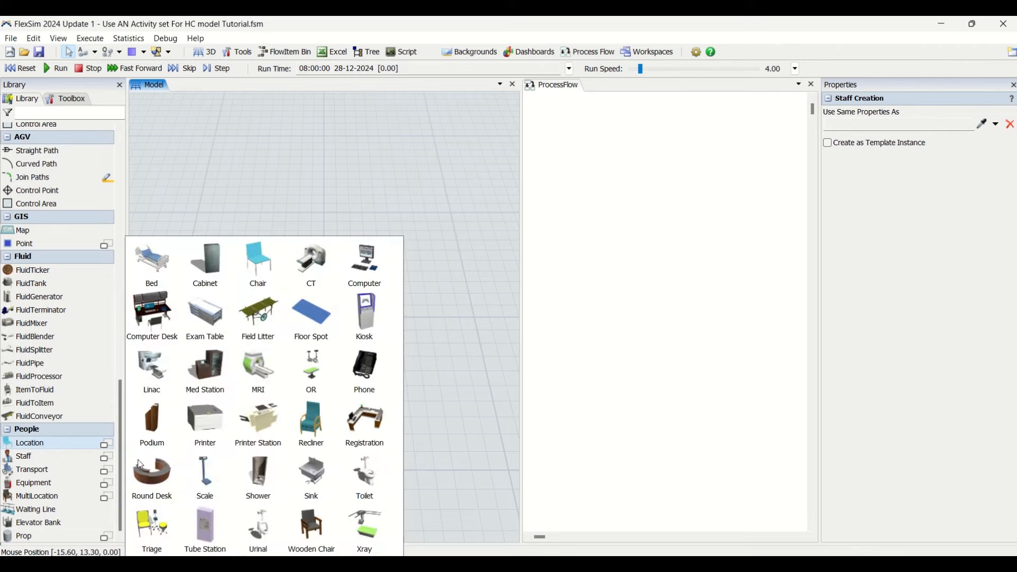
{"action": "left_click", "coordinate": [105, 444]}
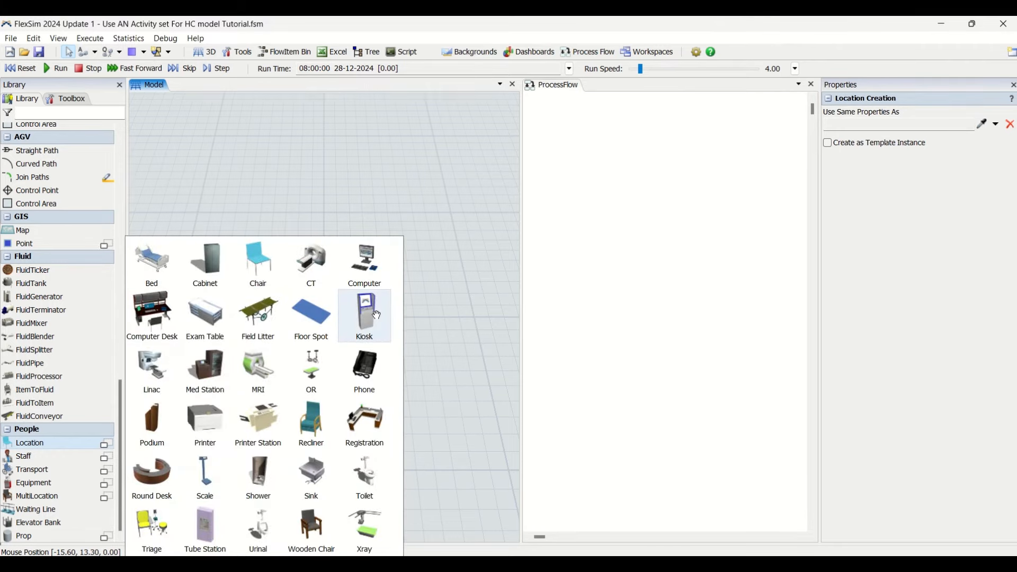
{"action": "left_click", "coordinate": [377, 315]}
{"action": "left_click", "coordinate": [424, 355]}
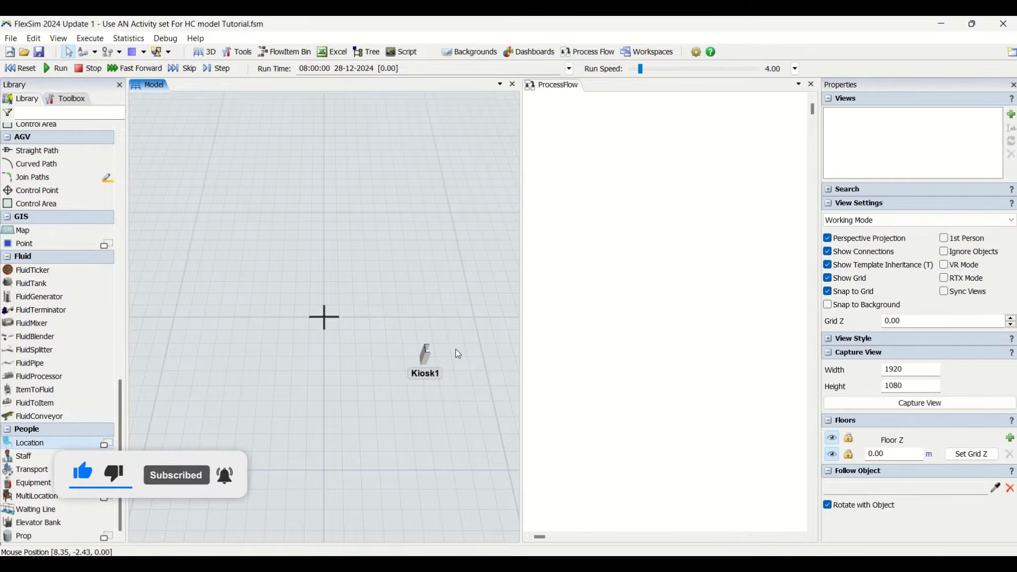
- Rotate the kiosk to -180 degrees about the Z axis and widen the model view
{"action": "left_click", "coordinate": [421, 360]}
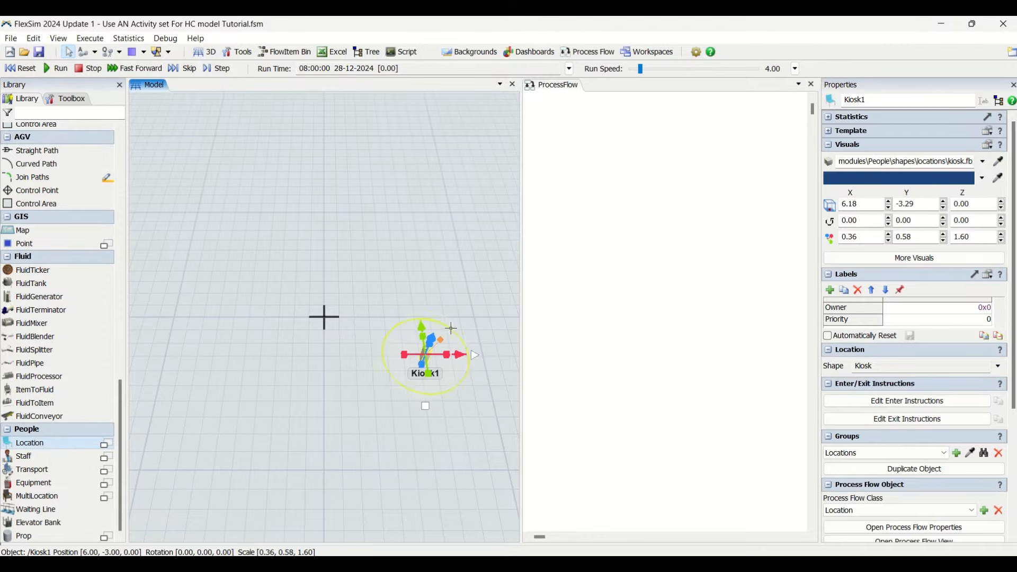
{"action": "left_click_drag", "start_coordinate": [451, 328], "coordinate": [392, 405]}
{"action": "left_click", "coordinate": [404, 420]}
{"action": "scroll", "coordinate": [383, 358], "scroll_direction": "up", "scroll_amount": 5}
{"action": "right_click_drag", "start_coordinate": [382, 440], "coordinate": [396, 422]}
{"action": "left_click_drag", "start_coordinate": [522, 379], "coordinate": [577, 371]}
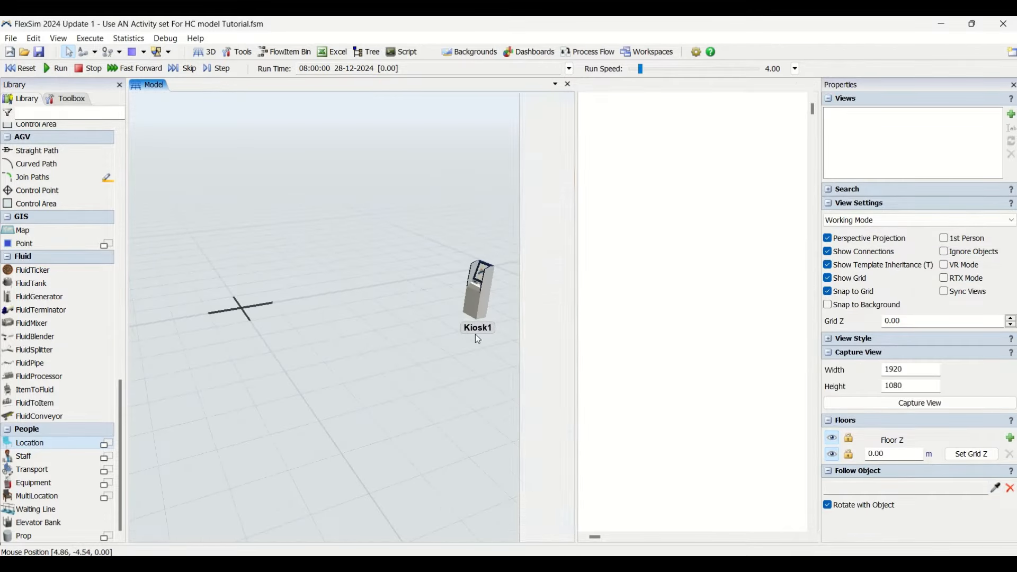
{"action": "left_click", "coordinate": [507, 300]}
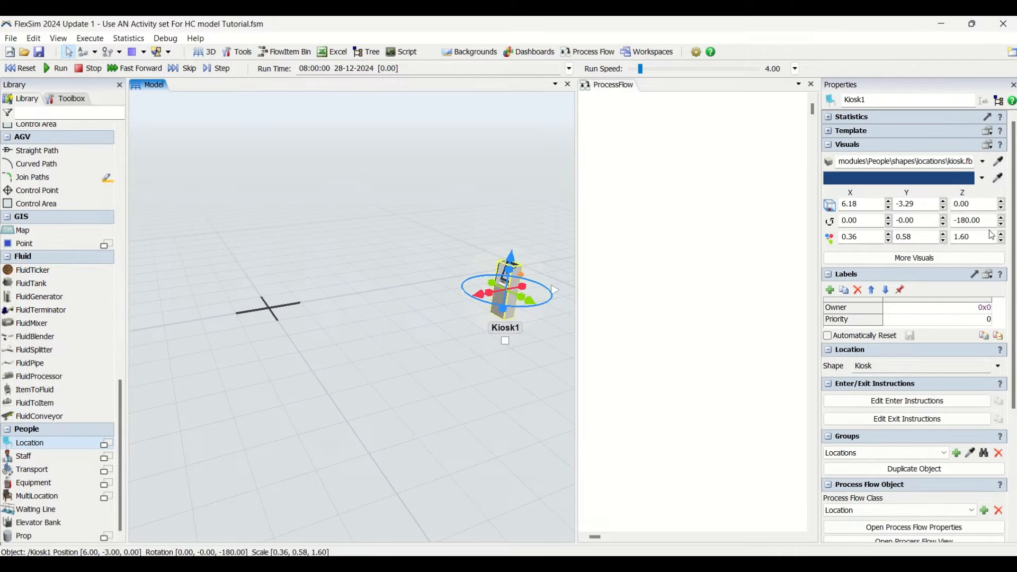
{"action": "left_click", "coordinate": [483, 380]}
- Place a Glass door prop in the model, just in front of the origin and beside the kiosk
{"action": "right_click_drag", "start_coordinate": [483, 380], "coordinate": [479, 390]}
{"action": "scroll", "coordinate": [479, 389], "scroll_direction": "down", "scroll_amount": 4}
{"action": "scroll", "coordinate": [420, 418], "scroll_direction": "up", "scroll_amount": 1}
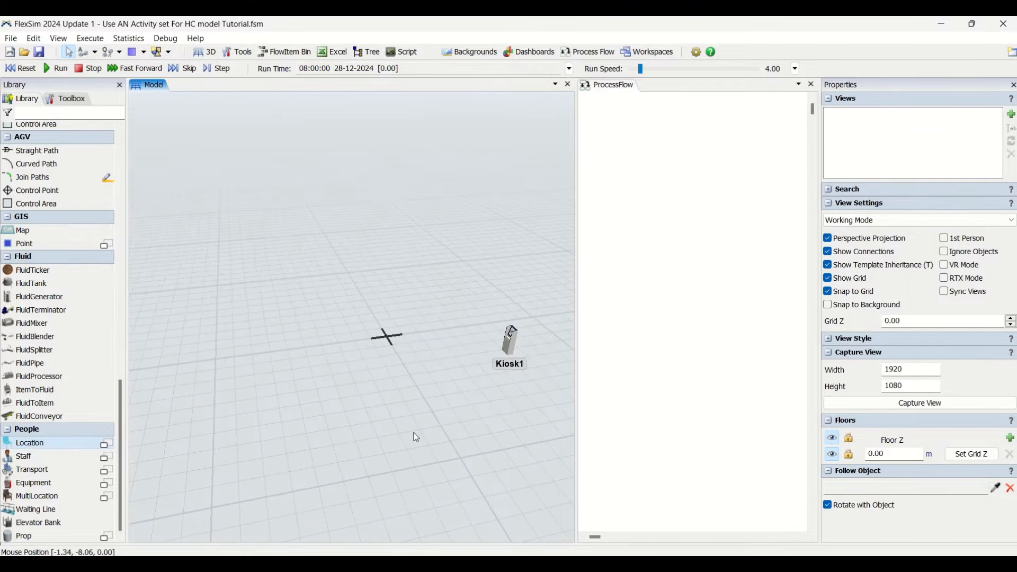
{"action": "left_click_drag", "start_coordinate": [413, 431], "coordinate": [373, 387]}
{"action": "left_click_drag", "start_coordinate": [431, 375], "coordinate": [426, 353]}
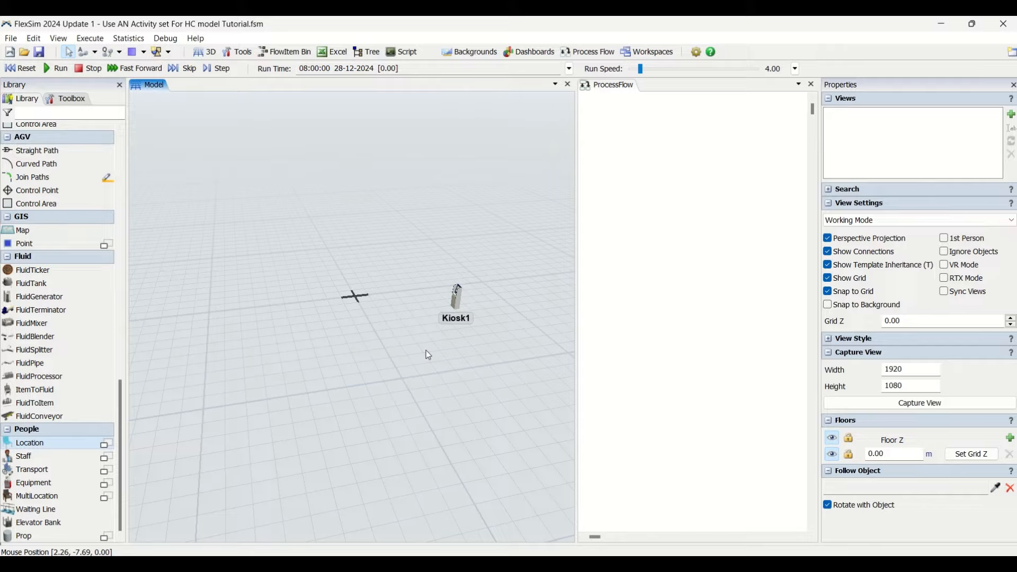
{"action": "left_click", "coordinate": [102, 537]}
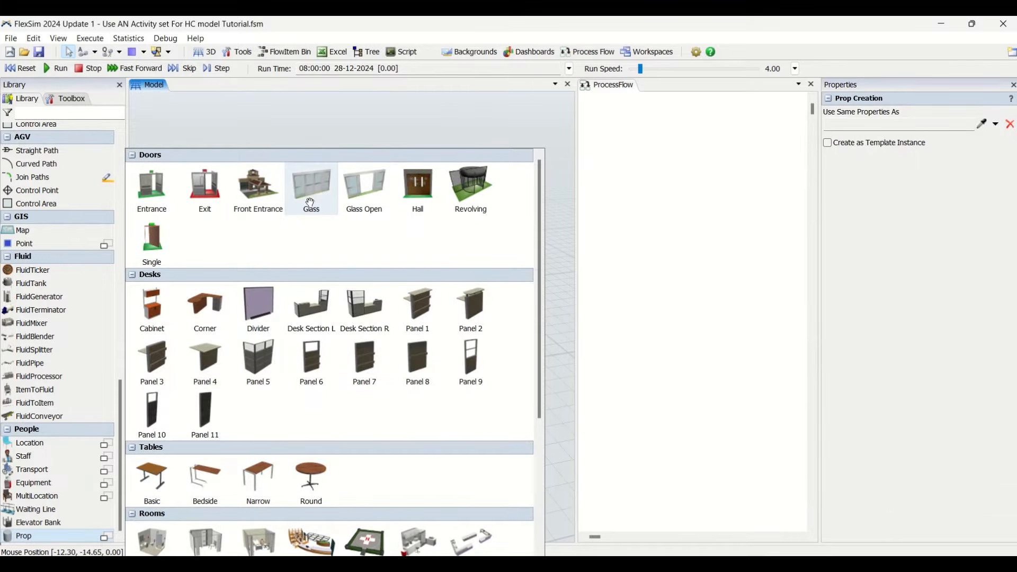
{"action": "left_click_drag", "start_coordinate": [310, 202], "coordinate": [340, 359]}
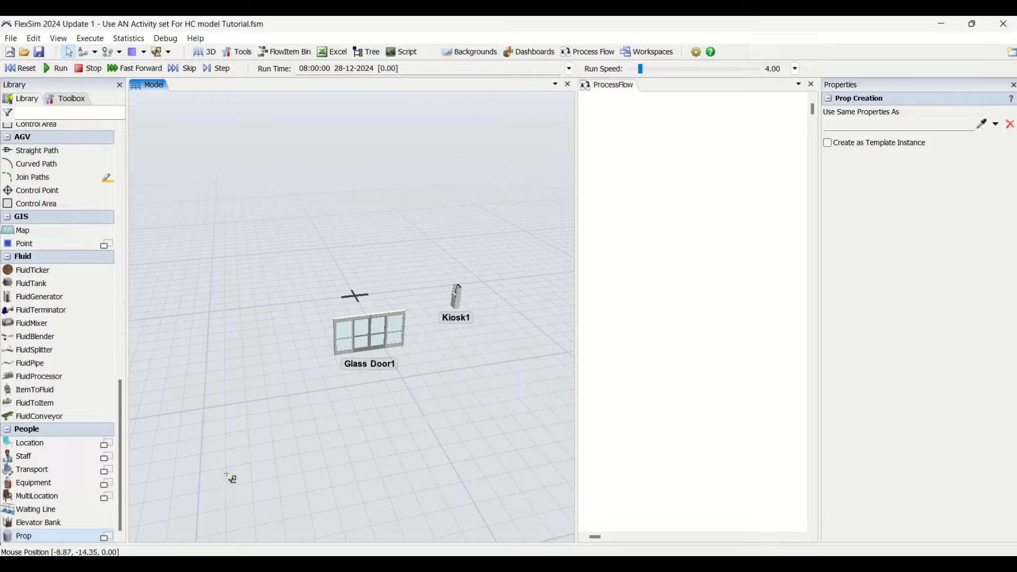
- Place a Chairs multi-location at about X -5.7, Y -0.9 in the model
{"action": "left_click", "coordinate": [105, 497]}
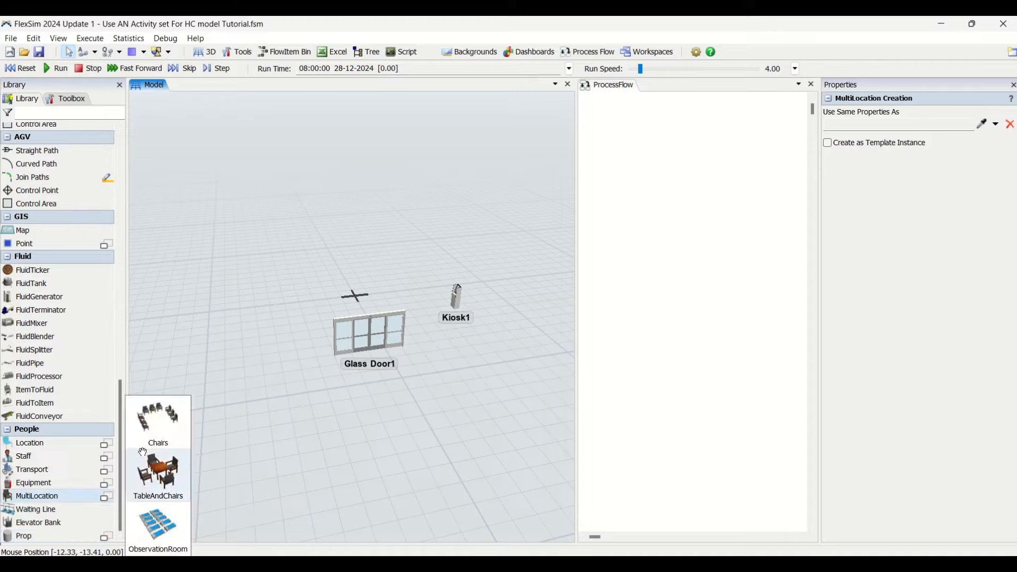
{"action": "left_click", "coordinate": [158, 423]}
{"action": "left_click", "coordinate": [243, 302]}
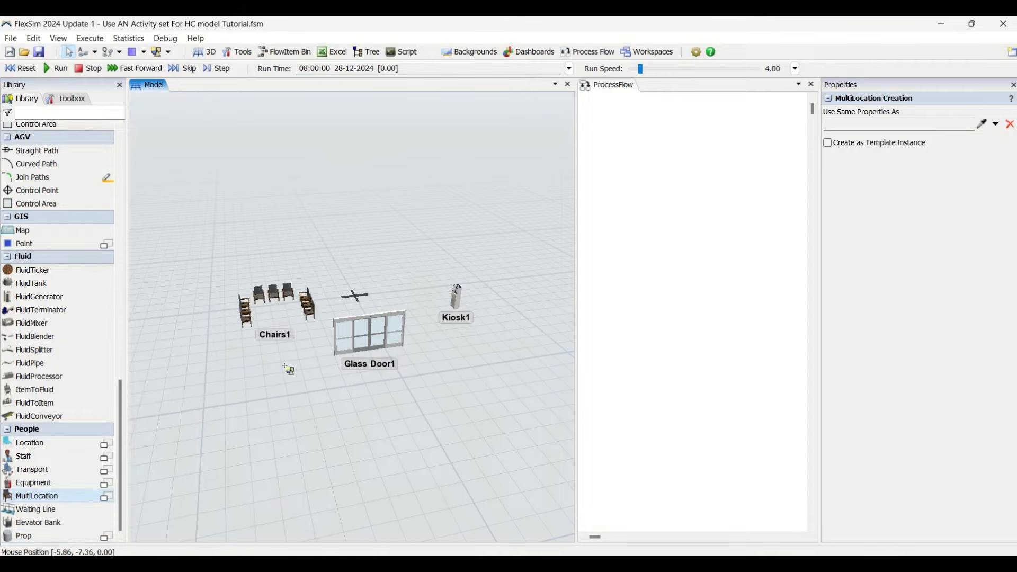
{"action": "key", "text": "Escape"}
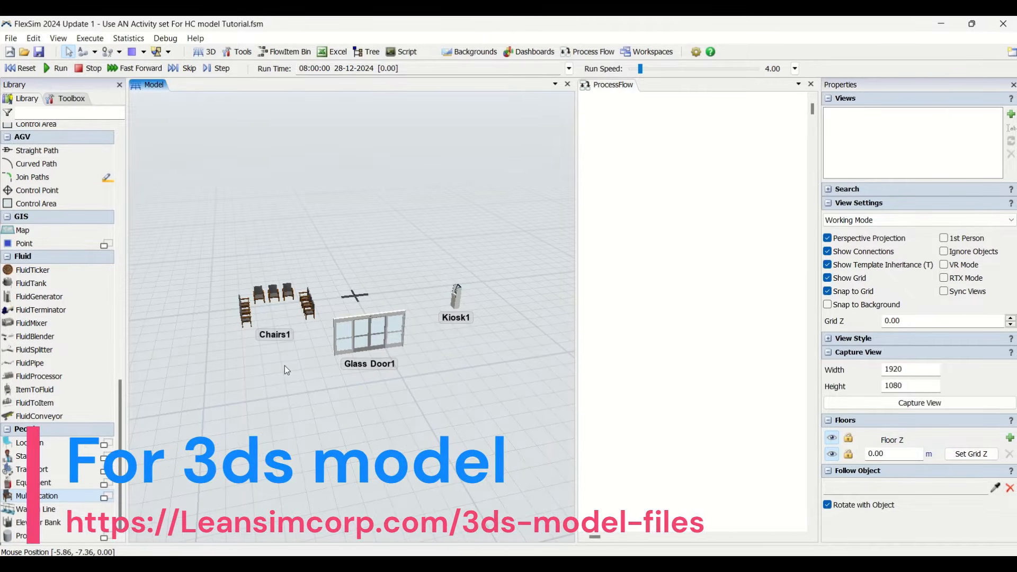
- Rename the chairs multi-location as WaitingRoom
{"action": "left_click", "coordinate": [275, 302]}
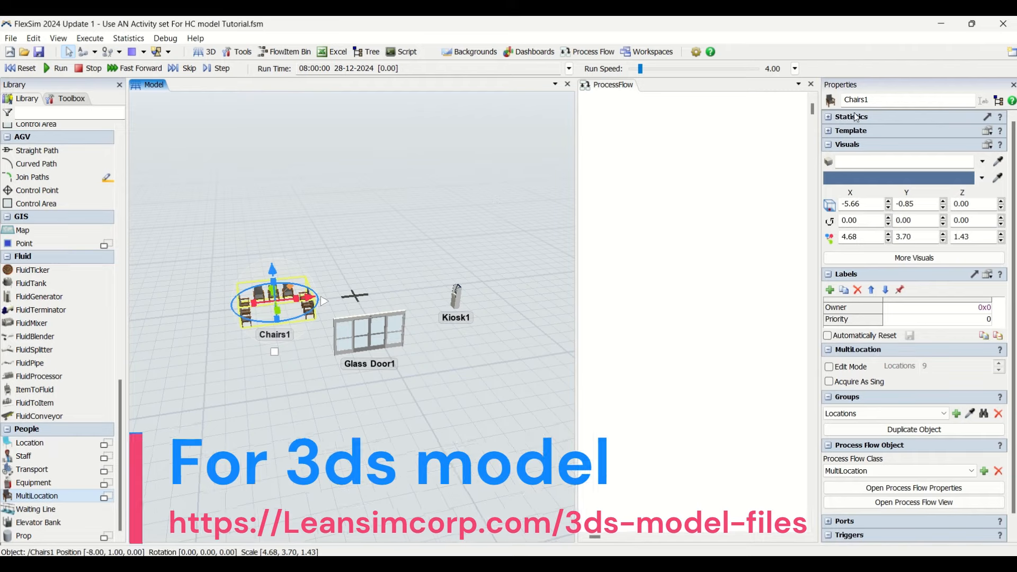
{"action": "double_click", "coordinate": [867, 100]}
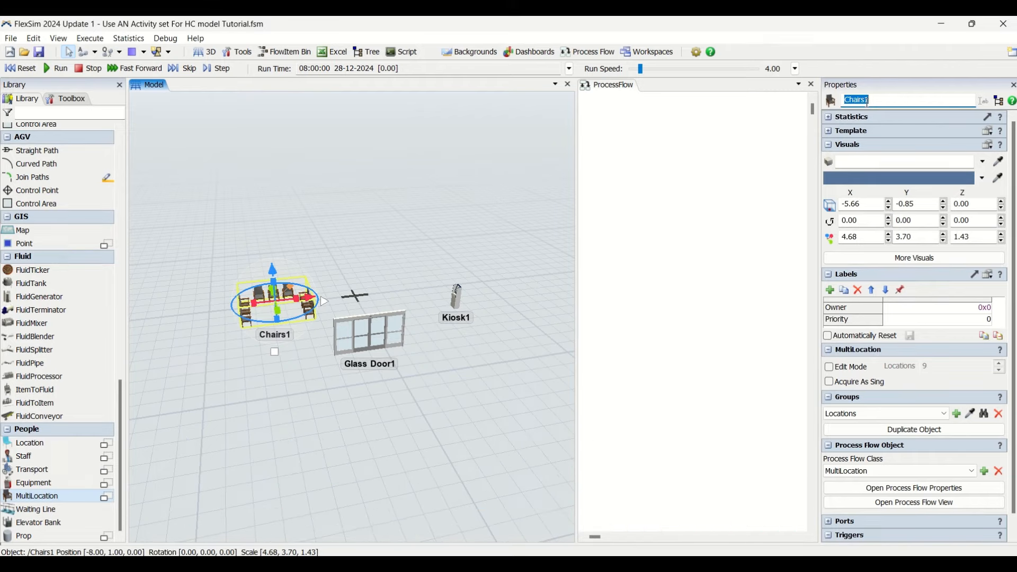
{"action": "type", "text": "wa"}
{"action": "key", "text": "BackSpace"}
{"action": "key", "text": "BackSpace"}
{"action": "type", "text": "Waiting"}
{"action": "type", "text": "Room"}
{"action": "left_click", "coordinate": [478, 379]}
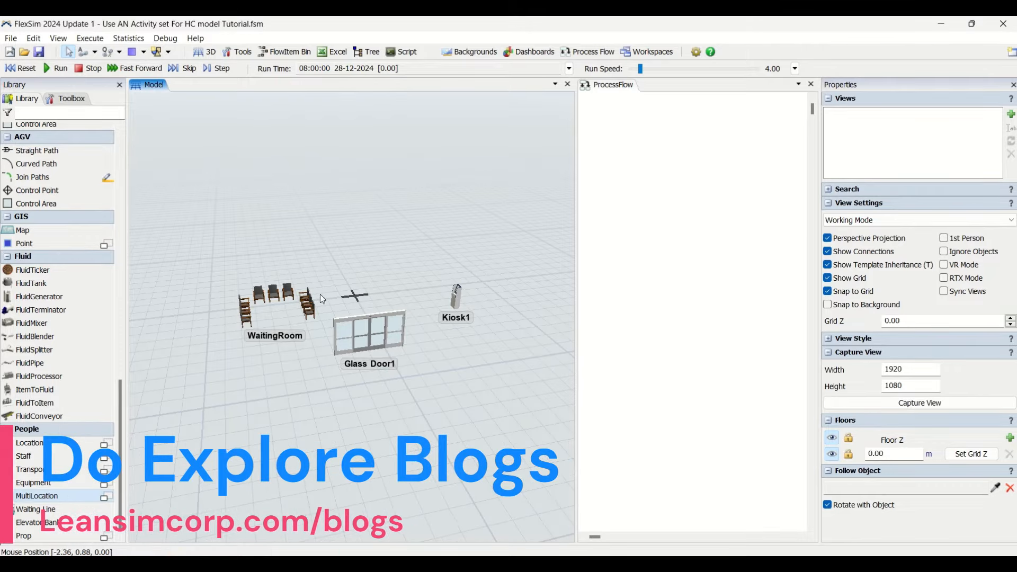
- Move the glass door behind the origin to about X 0.05, Y 1.9
{"action": "left_click_drag", "start_coordinate": [363, 333], "coordinate": [353, 275]}
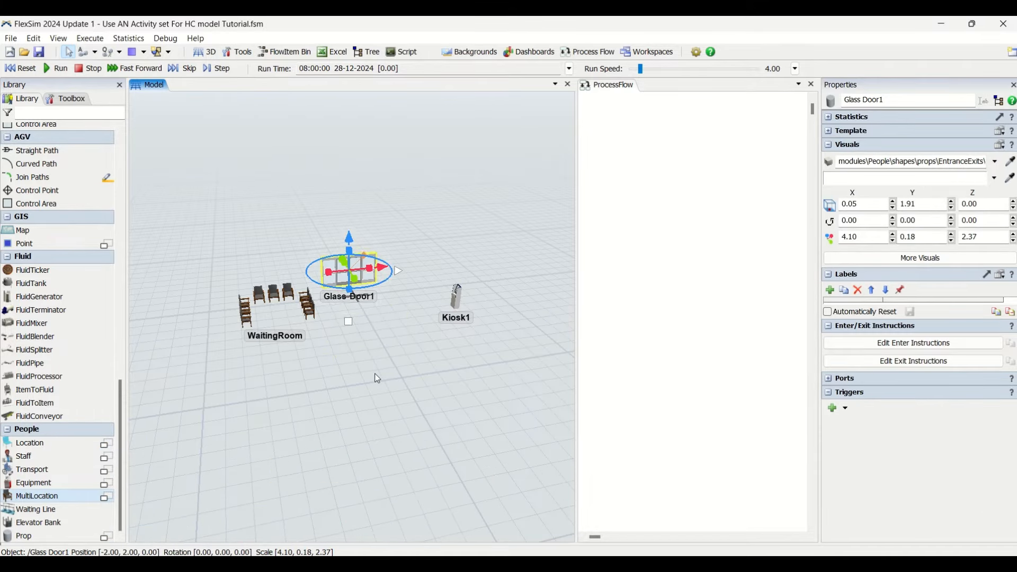
{"action": "left_click", "coordinate": [338, 346]}
{"action": "scroll", "coordinate": [338, 346], "scroll_direction": "up", "scroll_amount": 2}
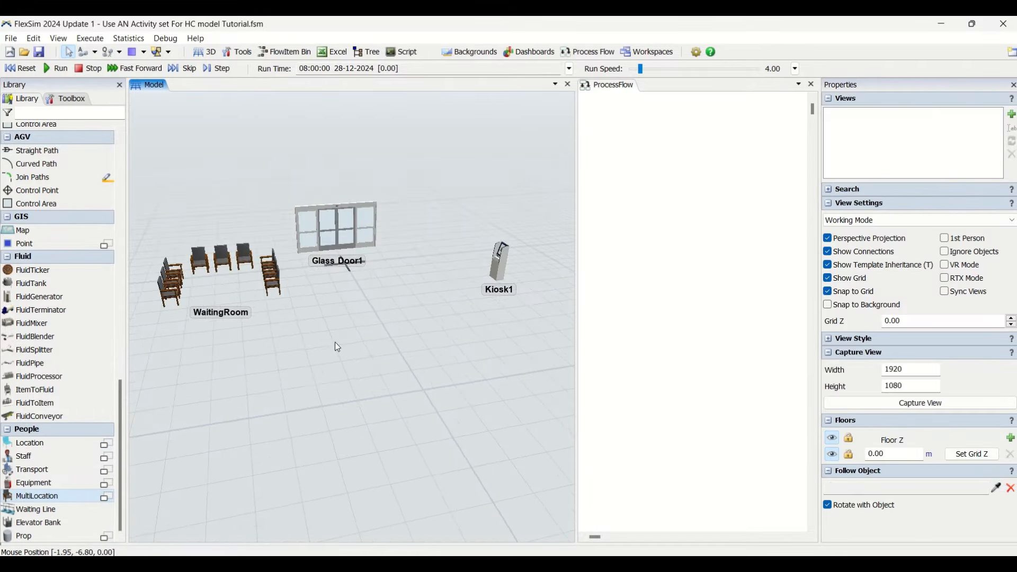
- Move the waiting room chairs forward to about X -6.0, Y -3.5 and rotate them 45° about Z
{"action": "right_click", "coordinate": [343, 399]}
{"action": "left_click", "coordinate": [330, 398]}
{"action": "scroll", "coordinate": [330, 398], "scroll_direction": "down", "scroll_amount": 1}
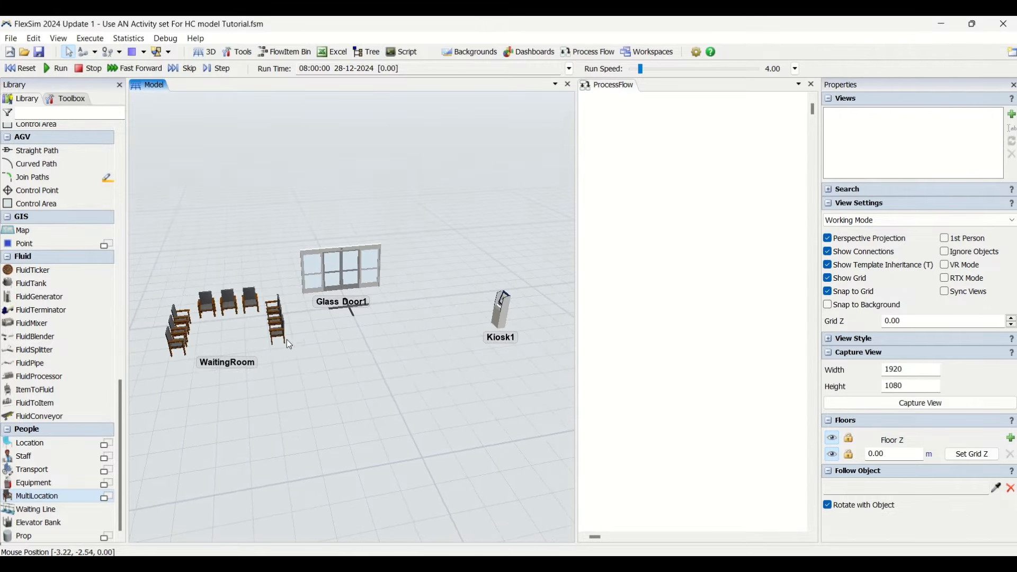
{"action": "left_click_drag", "start_coordinate": [280, 318], "coordinate": [284, 366]}
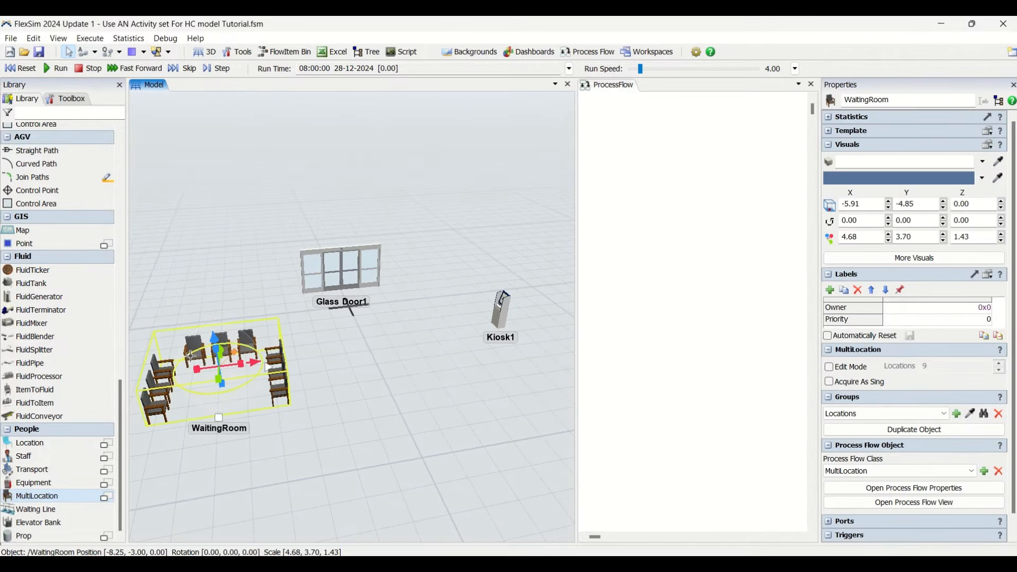
{"action": "left_click_drag", "start_coordinate": [222, 394], "coordinate": [190, 398]}
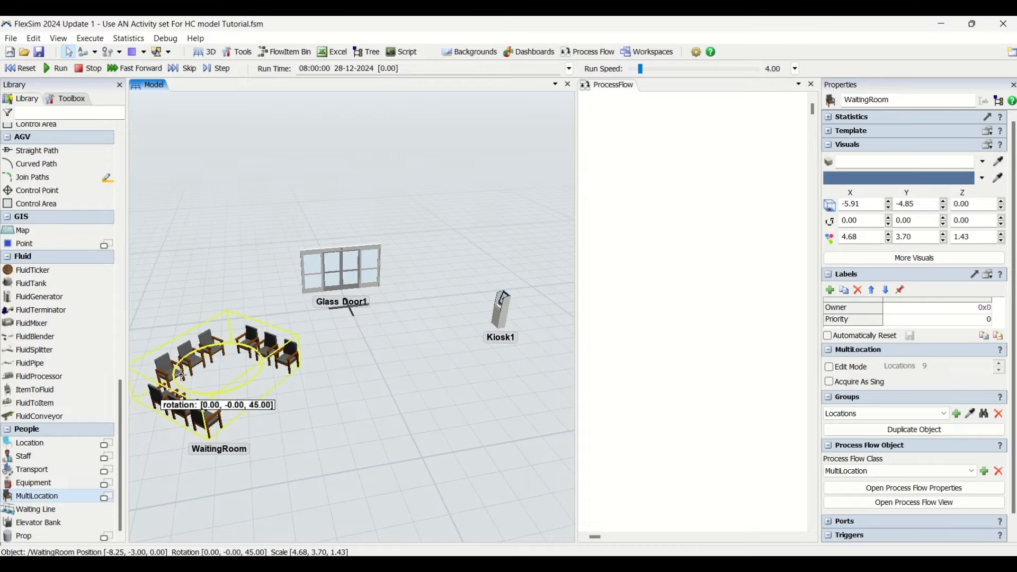
{"action": "left_click", "coordinate": [310, 429]}
{"action": "left_click_drag", "start_coordinate": [284, 370], "coordinate": [277, 363]}
{"action": "left_click", "coordinate": [276, 352]}
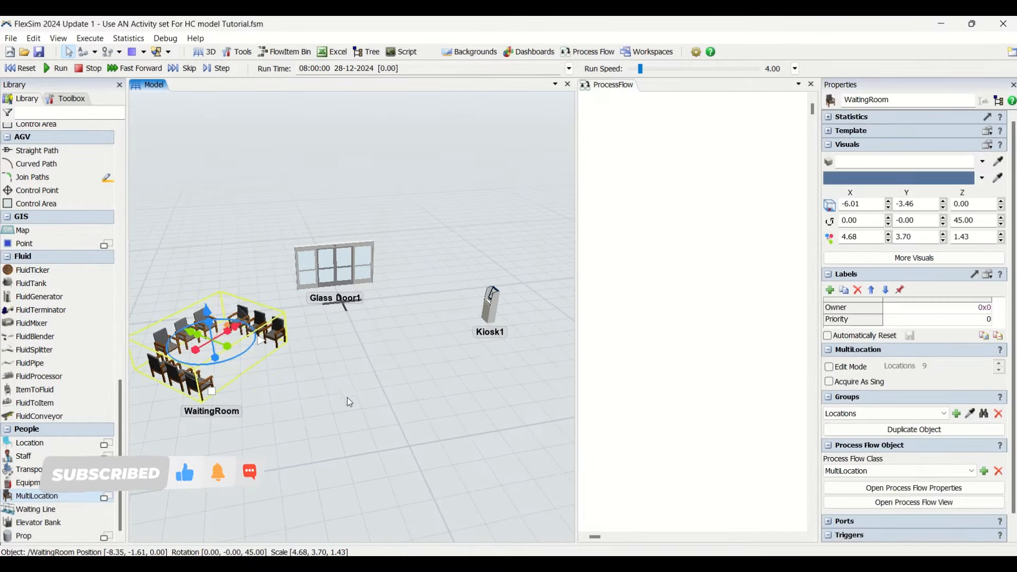
{"action": "left_click_drag", "start_coordinate": [347, 397], "coordinate": [376, 426]}
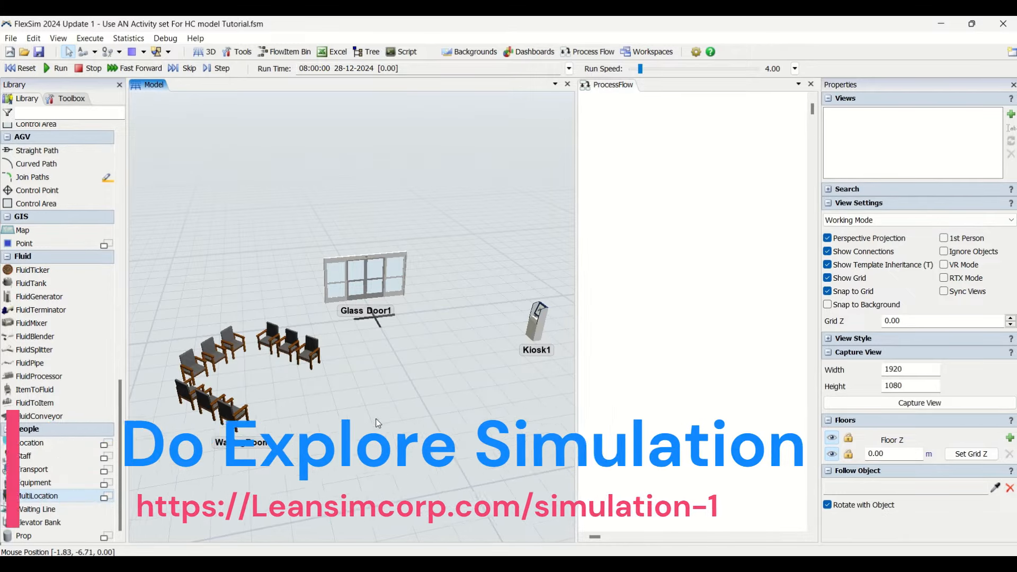
{"action": "mouse_move", "coordinate": [376, 423]}
{"action": "right_mouse_down"}
{"action": "mouse_move", "coordinate": [397, 429]}
{"action": "mouse_move", "coordinate": [366, 409]}
{"action": "mouse_move", "coordinate": [320, 411]}
{"action": "mouse_move", "coordinate": [384, 421]}
{"action": "right_mouse_up"}
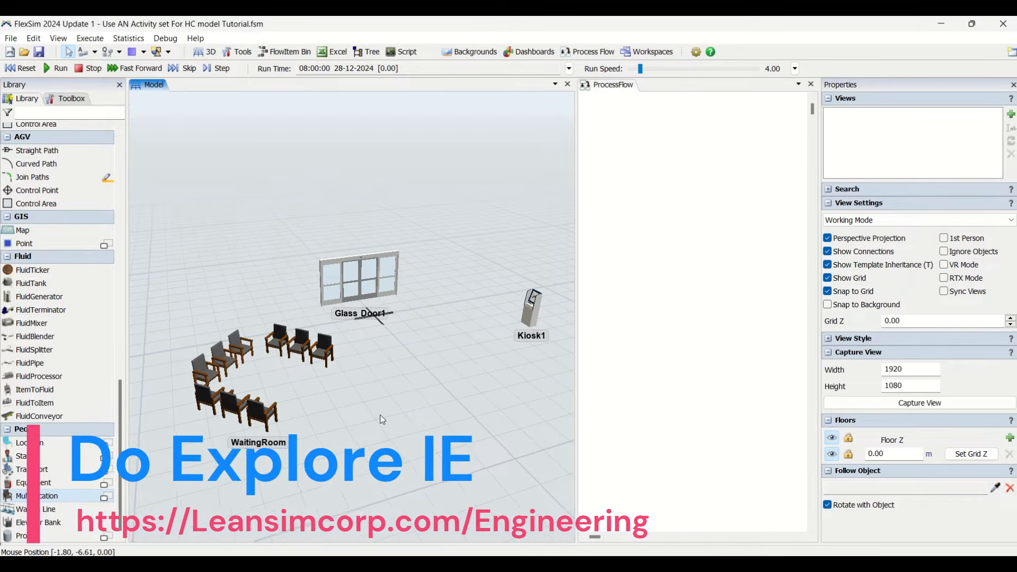
- Examine the People activity sets, basic, resource and sub flow activities in the process flow library, comparing them with the 3D People objects
{"action": "left_click", "coordinate": [665, 212]}
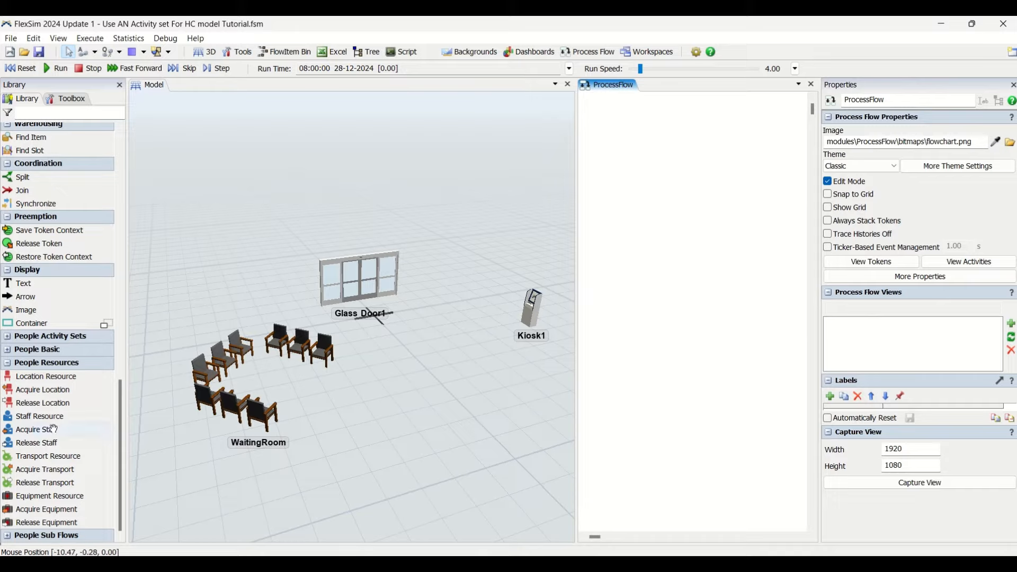
{"action": "scroll", "coordinate": [55, 486], "scroll_direction": "down", "scroll_amount": 5}
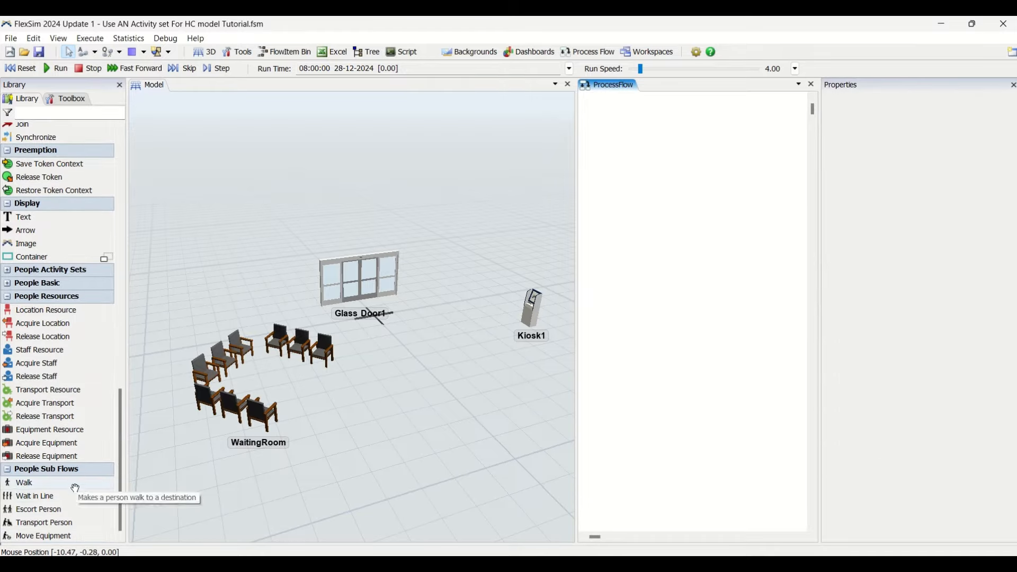
{"action": "left_click", "coordinate": [30, 286]}
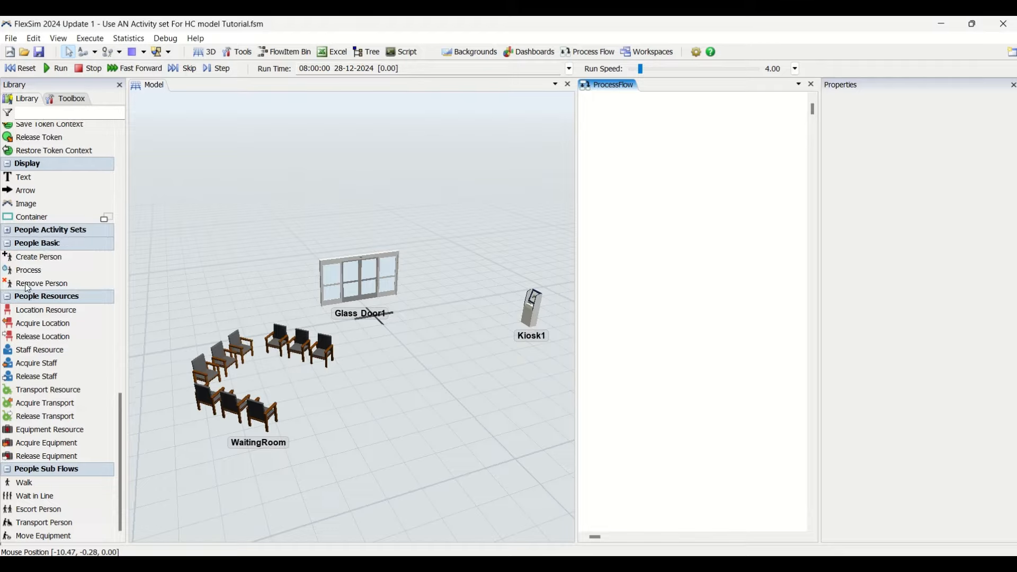
{"action": "left_click", "coordinate": [31, 233]}
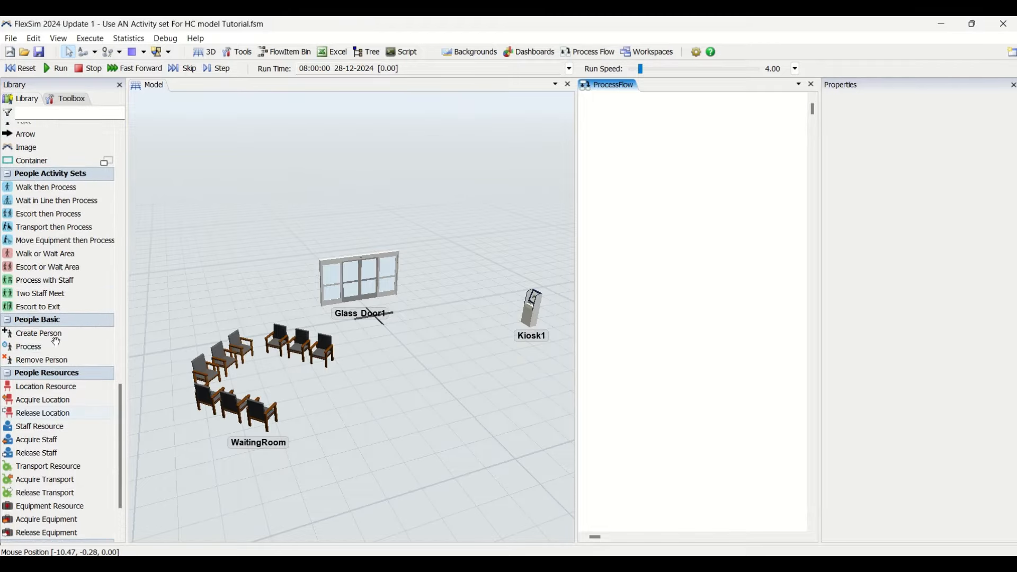
{"action": "scroll", "coordinate": [56, 345], "scroll_direction": "up", "scroll_amount": 2}
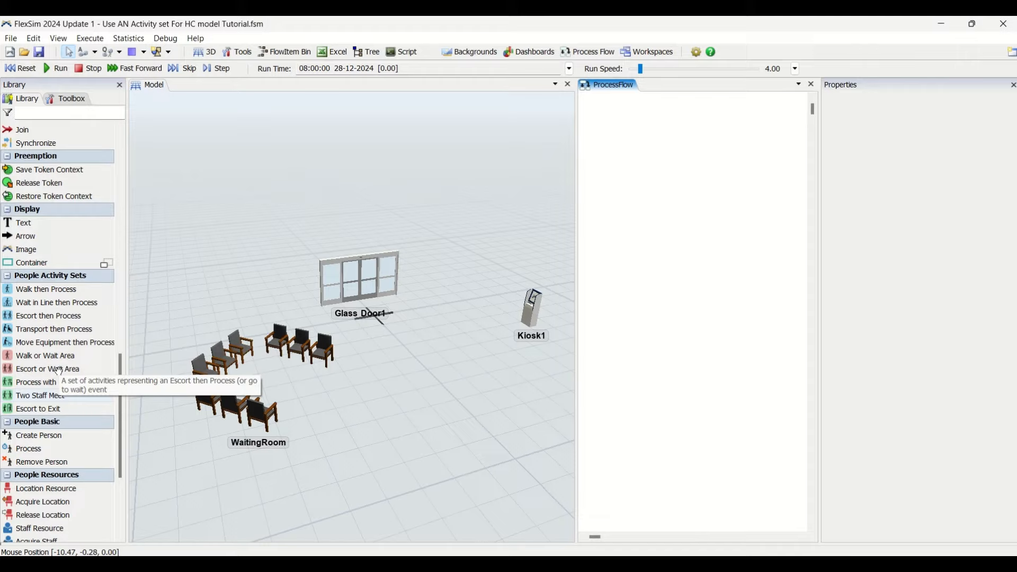
{"action": "left_click", "coordinate": [106, 263]}
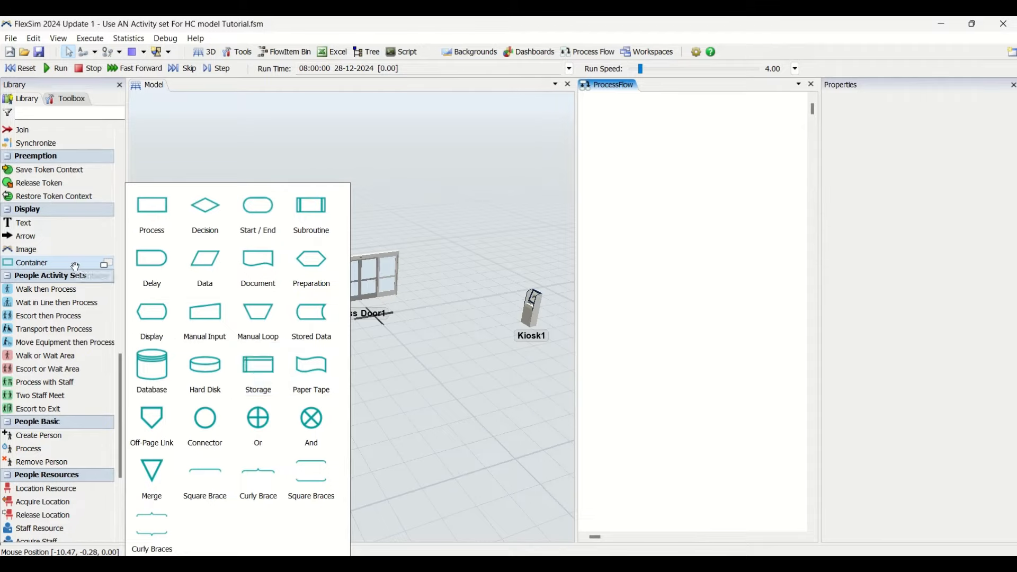
{"action": "left_click", "coordinate": [168, 238]}
{"action": "scroll", "coordinate": [80, 325], "scroll_direction": "up", "scroll_amount": 3}
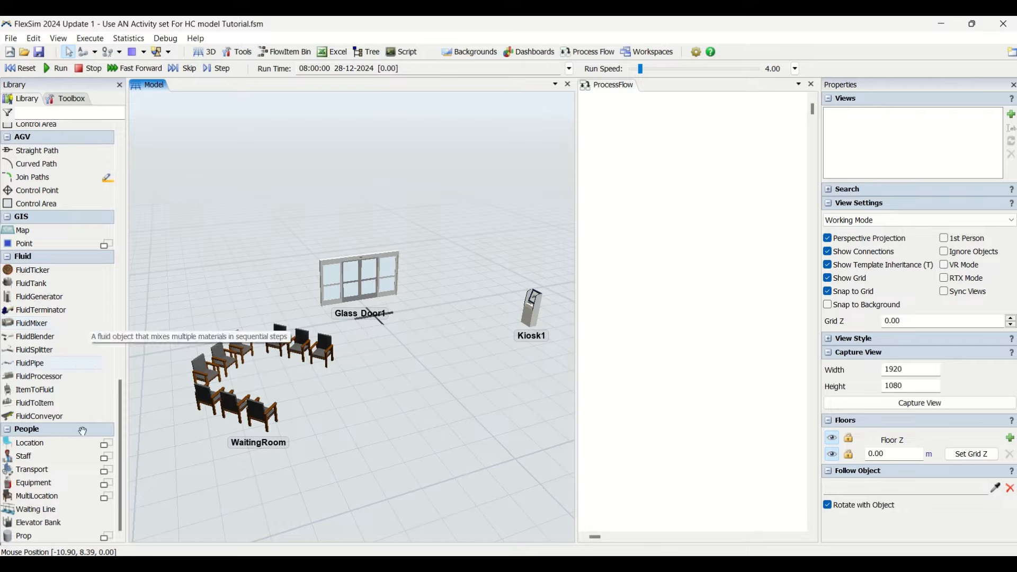
{"action": "scroll", "coordinate": [78, 321], "scroll_direction": "down", "scroll_amount": 3}
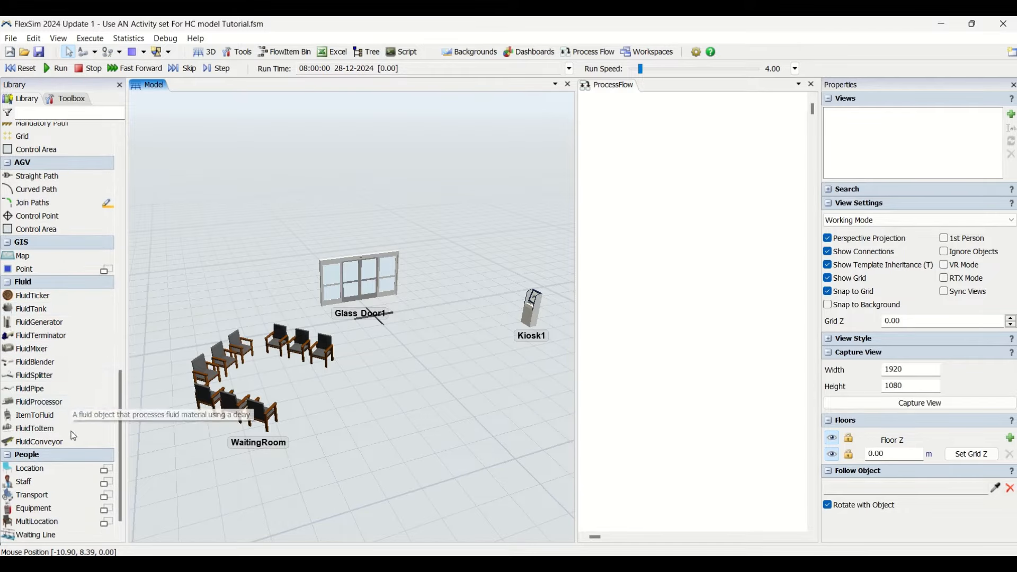
{"action": "left_click", "coordinate": [677, 386]}
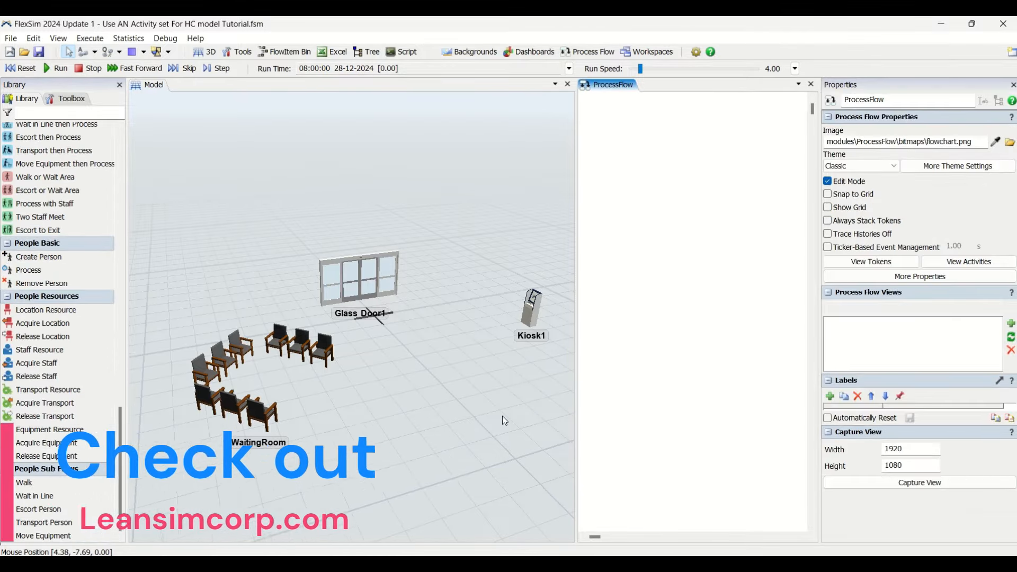
{"action": "scroll", "coordinate": [49, 365], "scroll_direction": "up", "scroll_amount": 6}
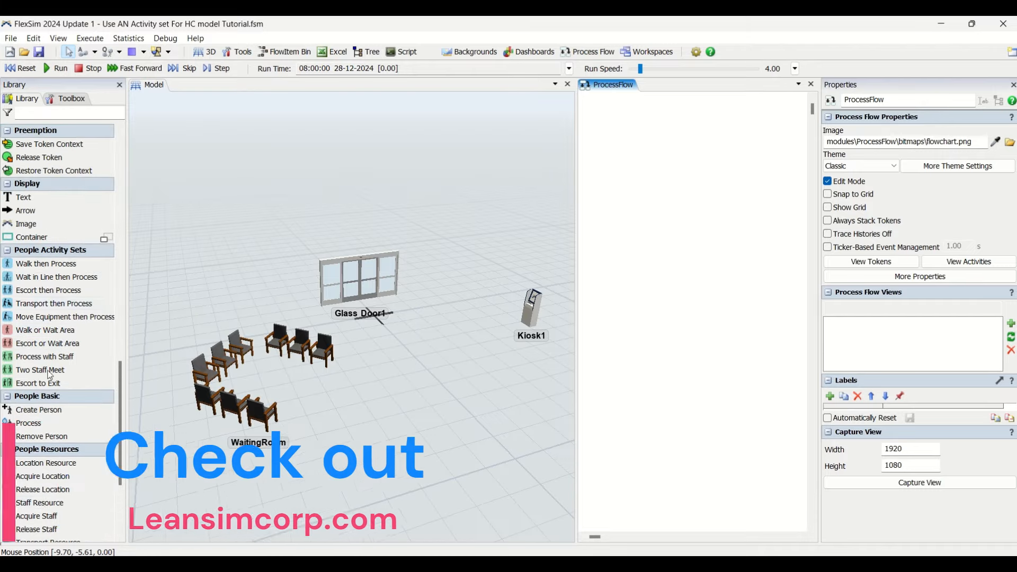
{"action": "scroll", "coordinate": [47, 466], "scroll_direction": "down", "scroll_amount": 5}
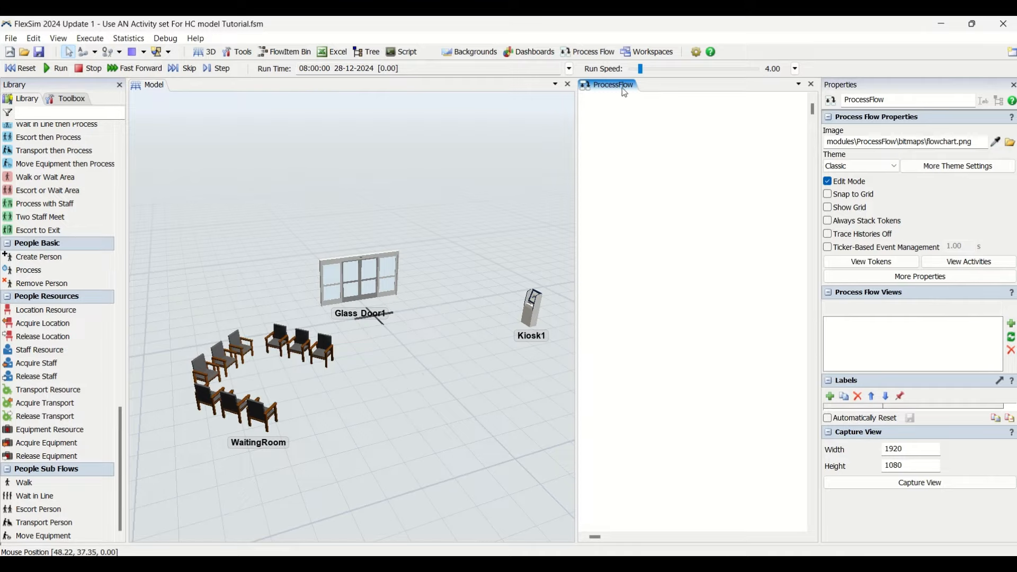
- Add a person process flow to the model and close the empty general process flow's view
{"action": "left_click", "coordinate": [587, 51]}
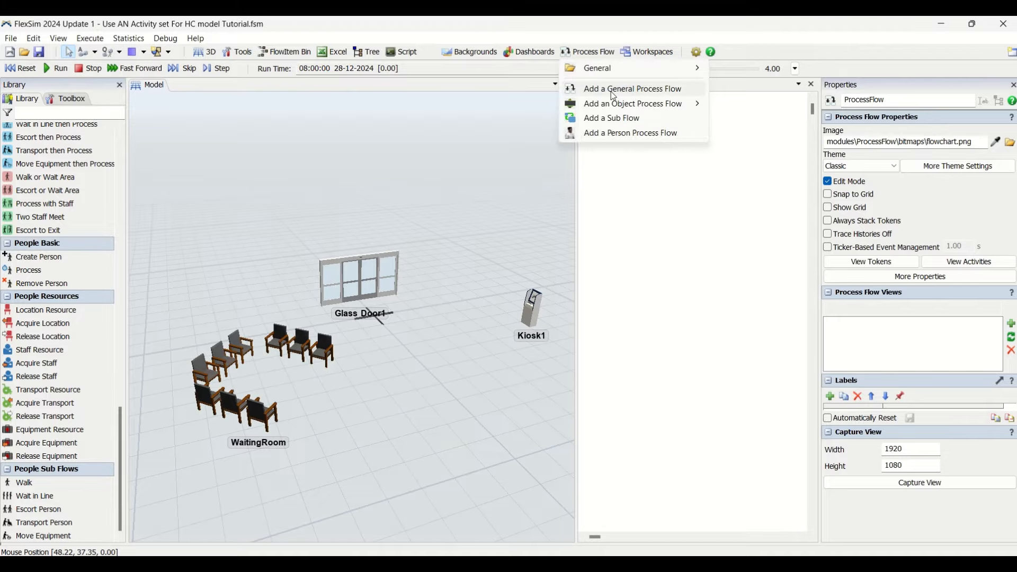
{"action": "left_click", "coordinate": [629, 134]}
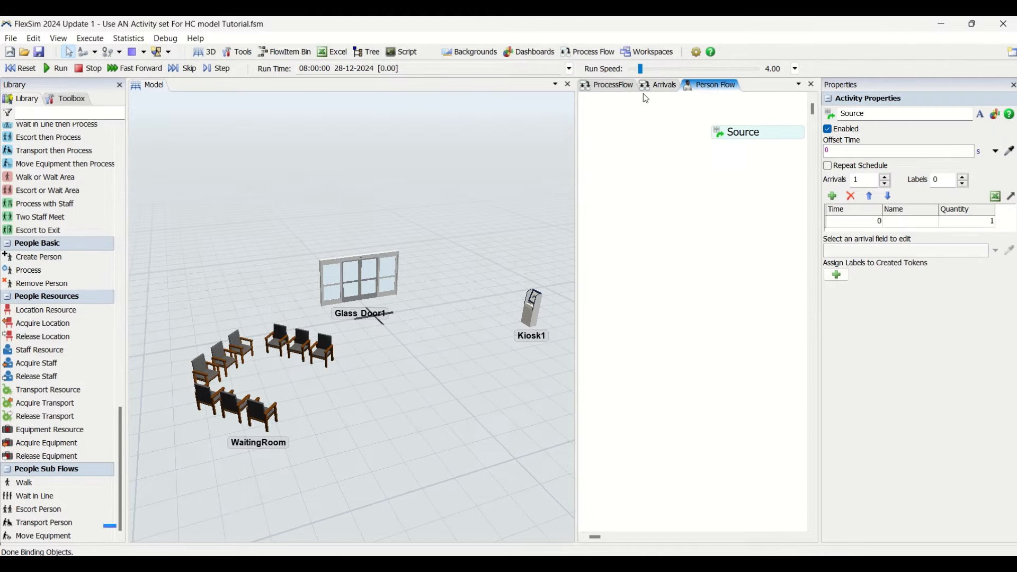
{"action": "left_click", "coordinate": [659, 86]}
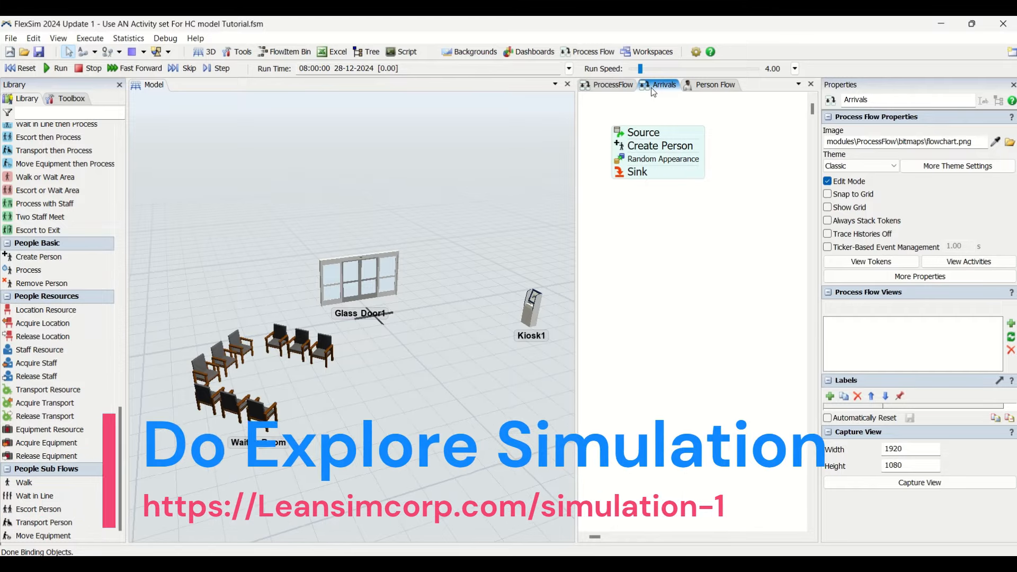
{"action": "left_click", "coordinate": [621, 89]}
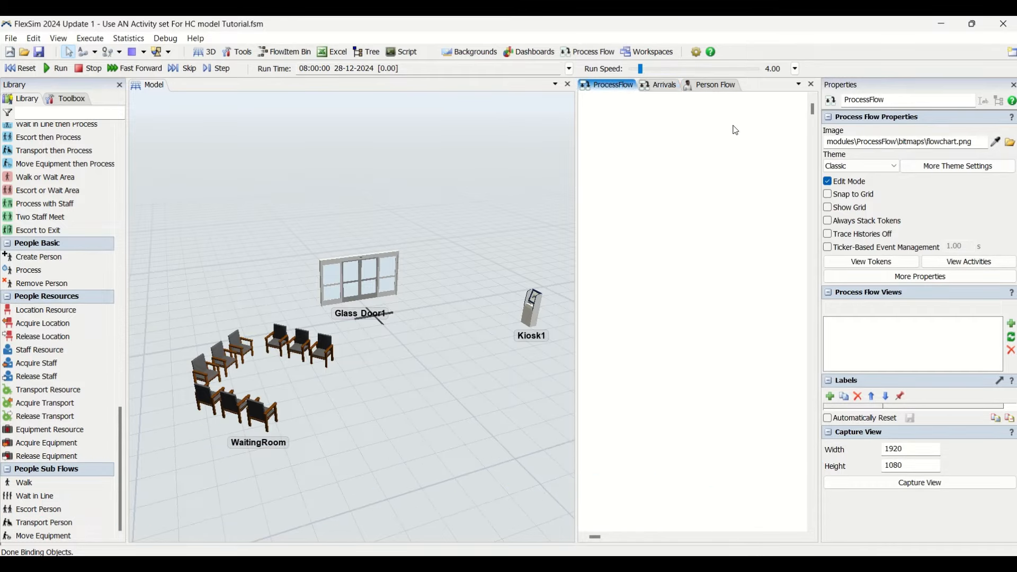
{"action": "left_click", "coordinate": [811, 86]}
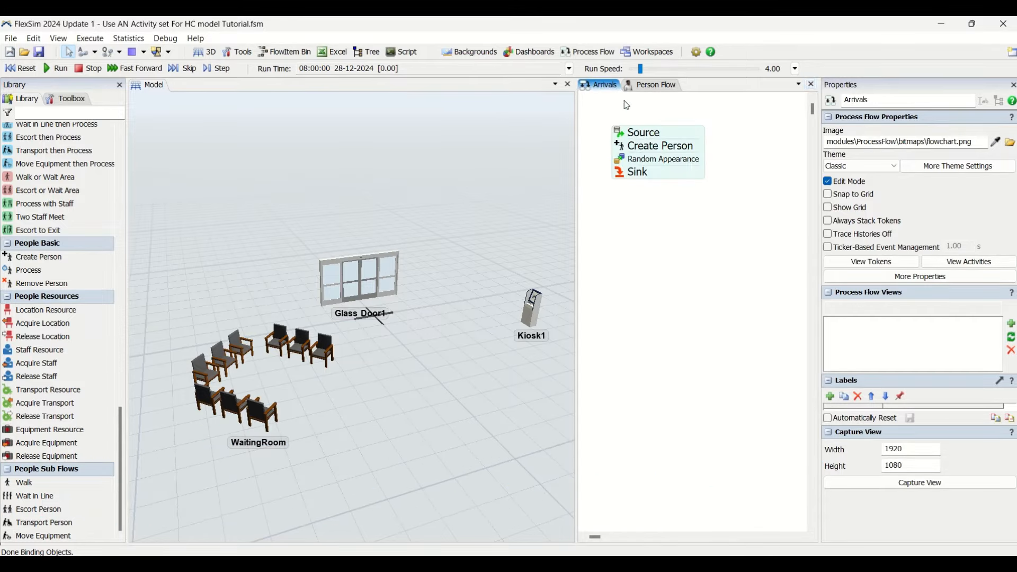
- Review the process flow types and the settings of the Source and Create Person activities in the Arrivals flow
{"action": "left_click", "coordinate": [588, 51]}
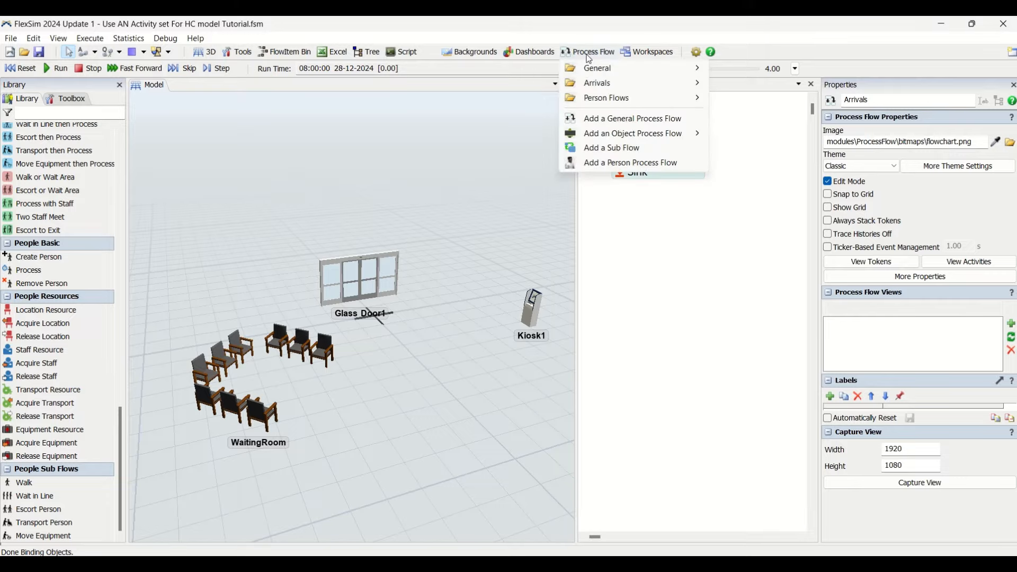
{"action": "left_click", "coordinate": [604, 164]}
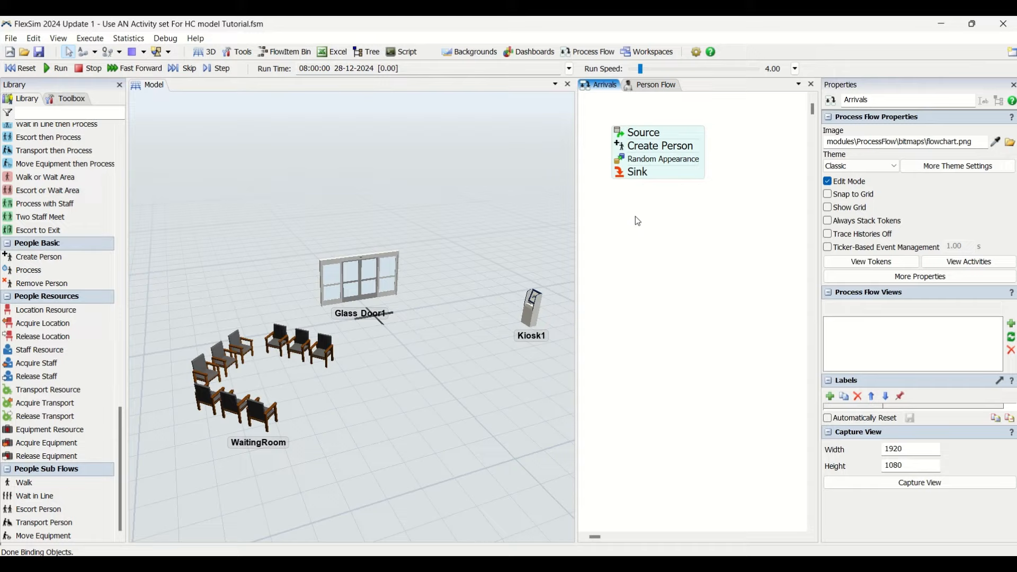
{"action": "double_click", "coordinate": [622, 138]}
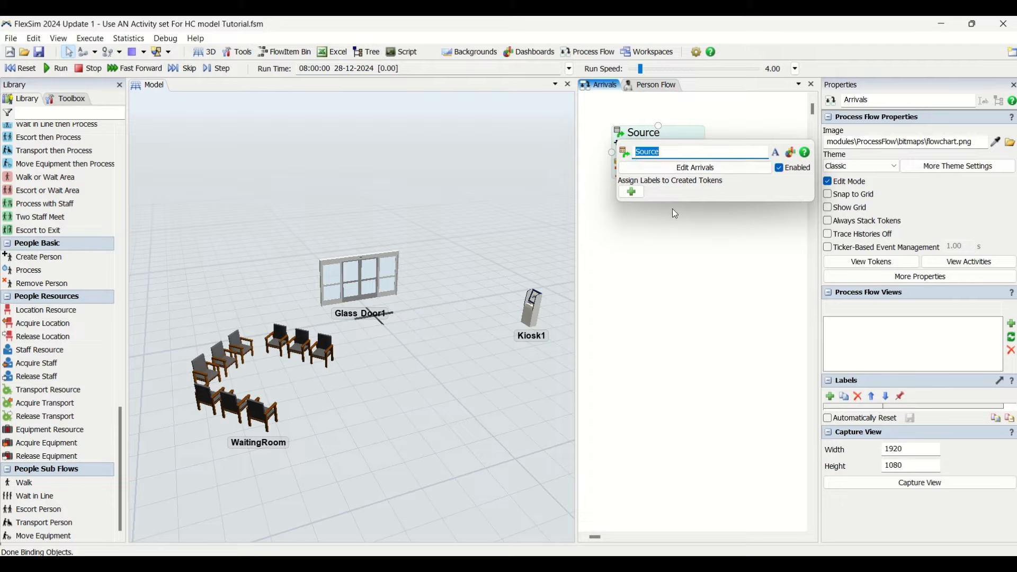
{"action": "left_click", "coordinate": [669, 273]}
{"action": "double_click", "coordinate": [626, 149]}
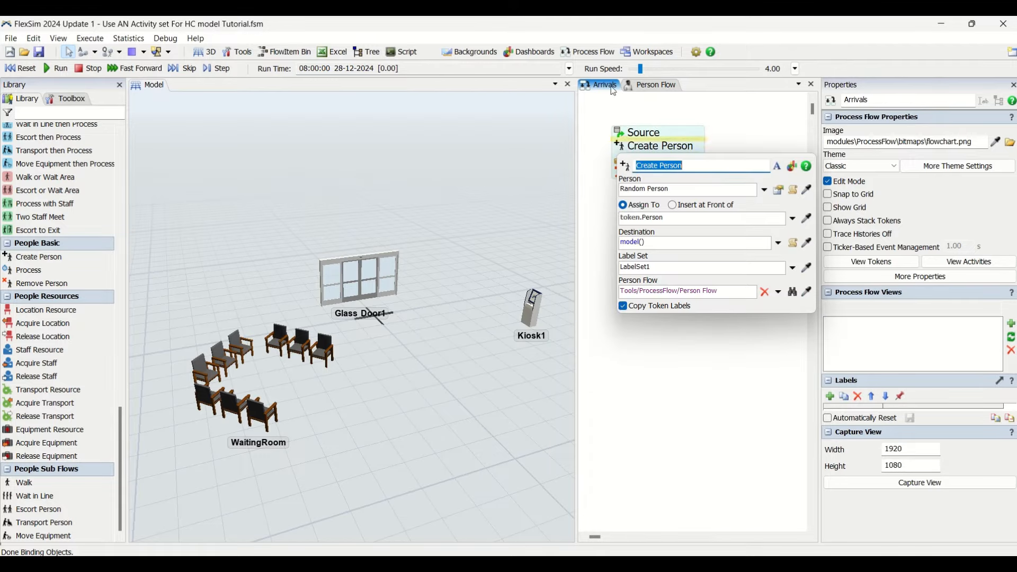
{"action": "left_click", "coordinate": [593, 52]}
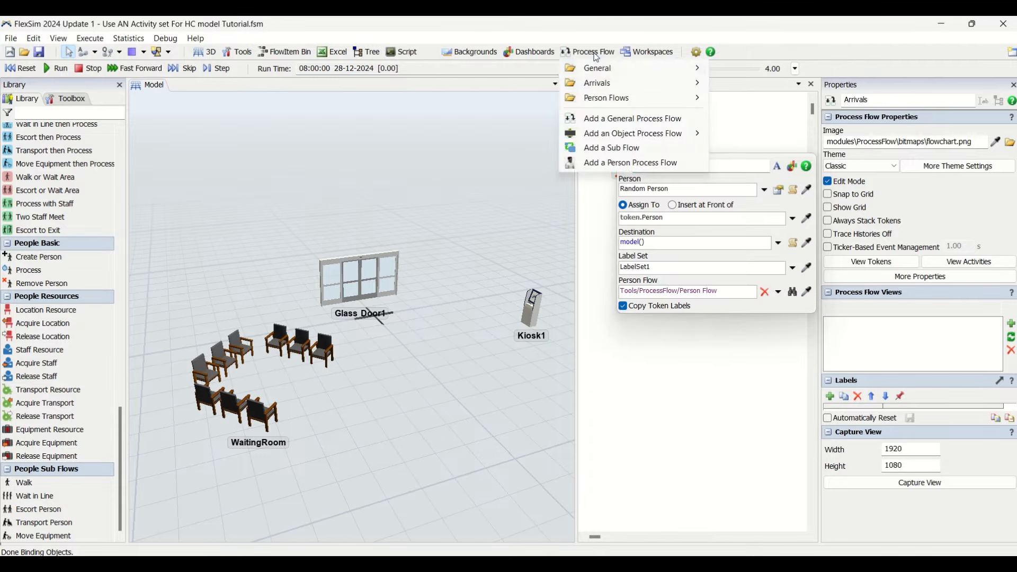
{"action": "left_click", "coordinate": [744, 119]}
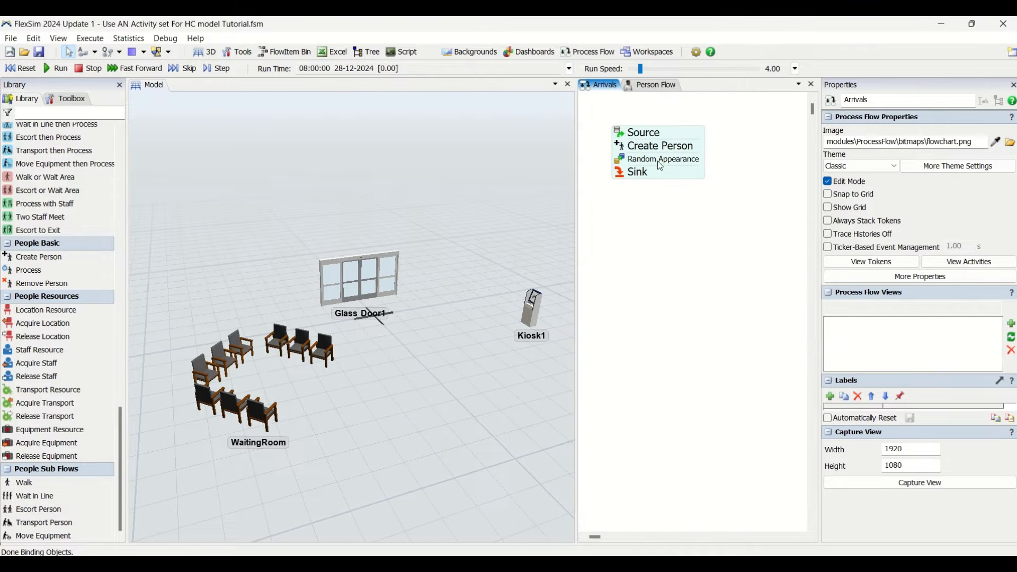
- Assign the person made by the Create Person activity in the Arrivals flow to token.Patient
{"action": "double_click", "coordinate": [623, 148]}
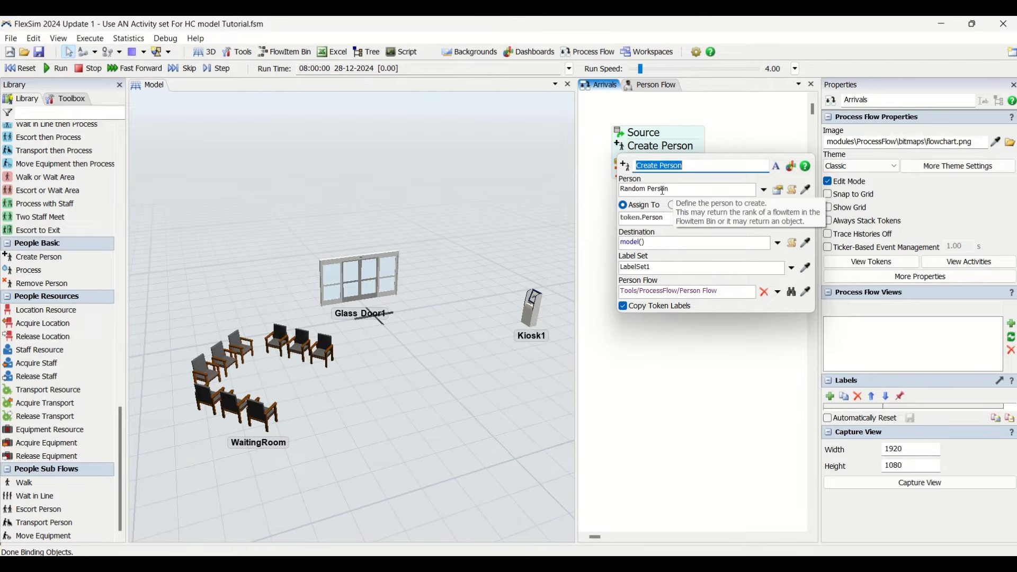
{"action": "double_click", "coordinate": [653, 220]}
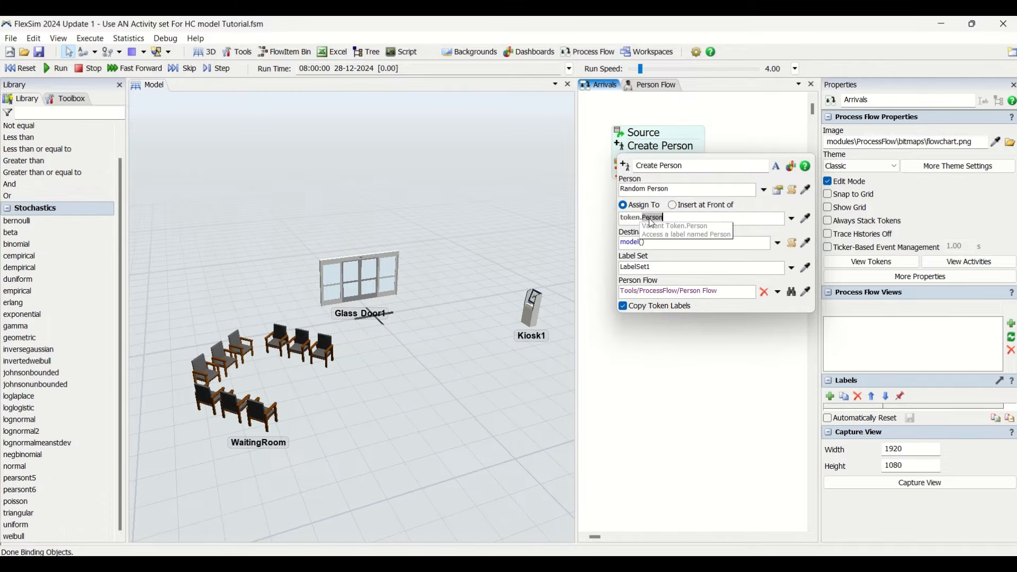
{"action": "type", "text": "Pa"}
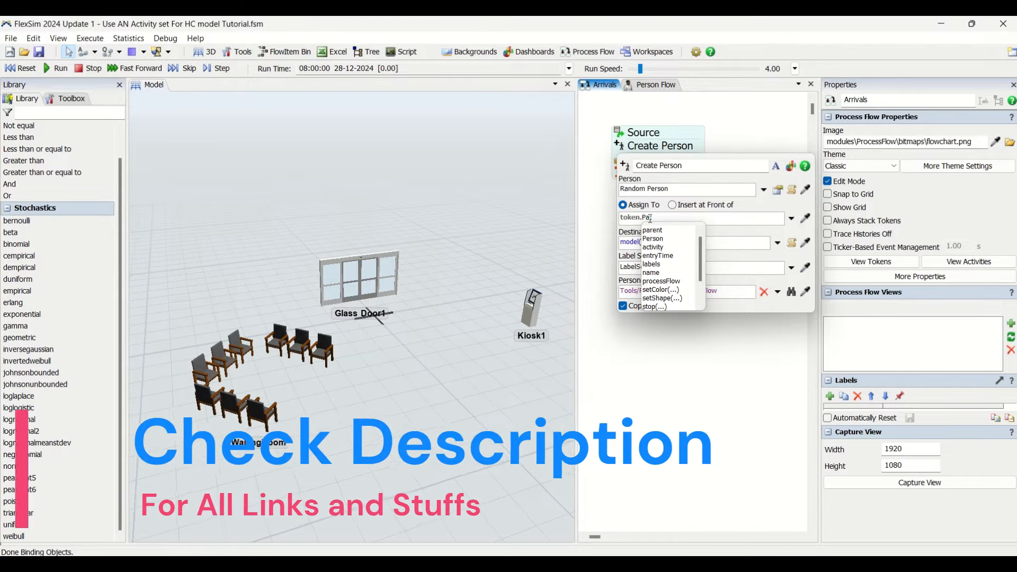
{"action": "type", "text": "tient"}
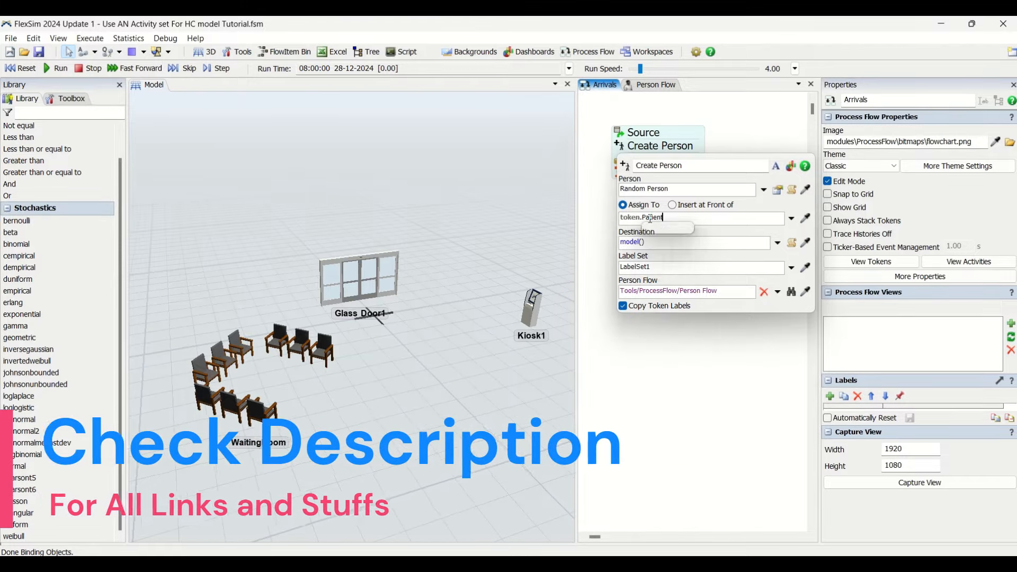
{"action": "left_click", "coordinate": [716, 218]}
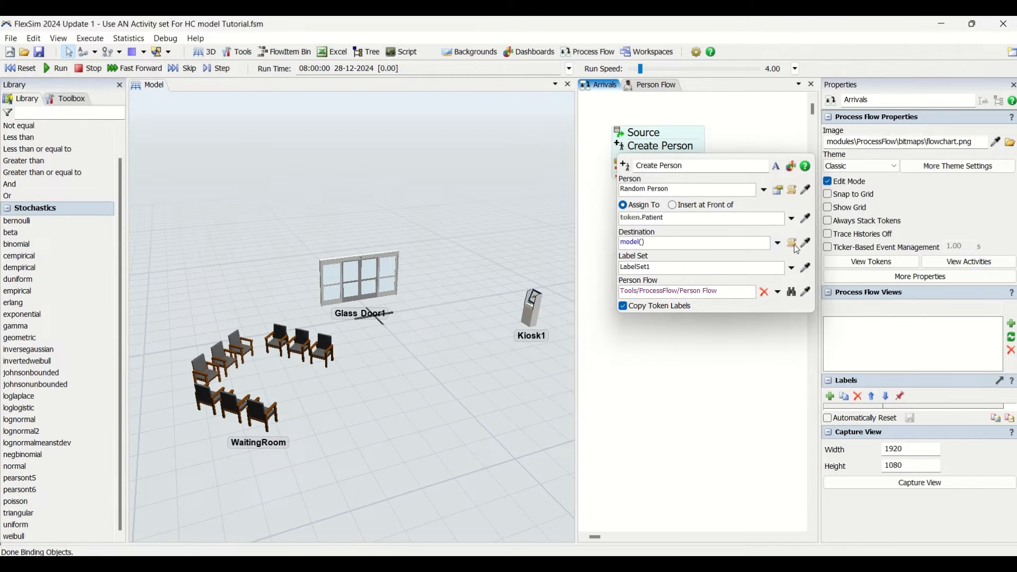
- Set the Create Person activity's destination in the Arrivals flow to the prop Glass Door1
{"action": "left_click", "coordinate": [779, 243]}
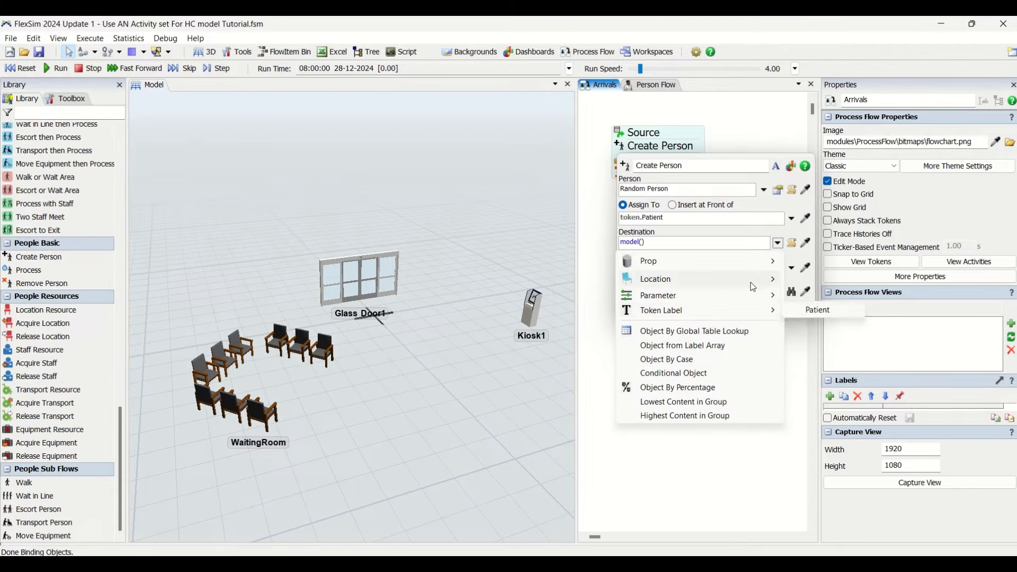
{"action": "mouse_move", "coordinate": [763, 279]}
{"action": "mouse_move", "coordinate": [763, 261]}
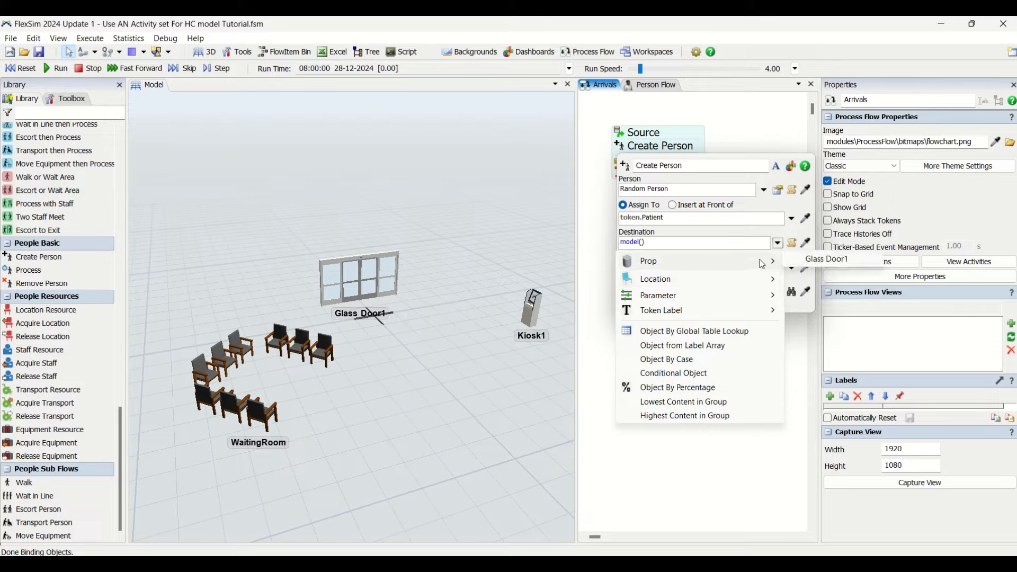
{"action": "left_click", "coordinate": [836, 260]}
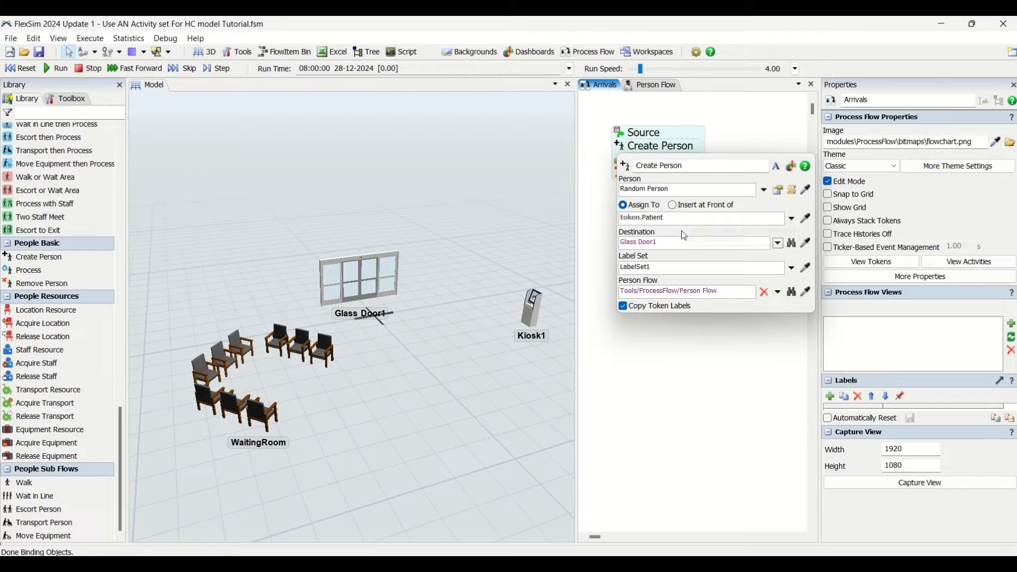
{"action": "left_click", "coordinate": [706, 365]}
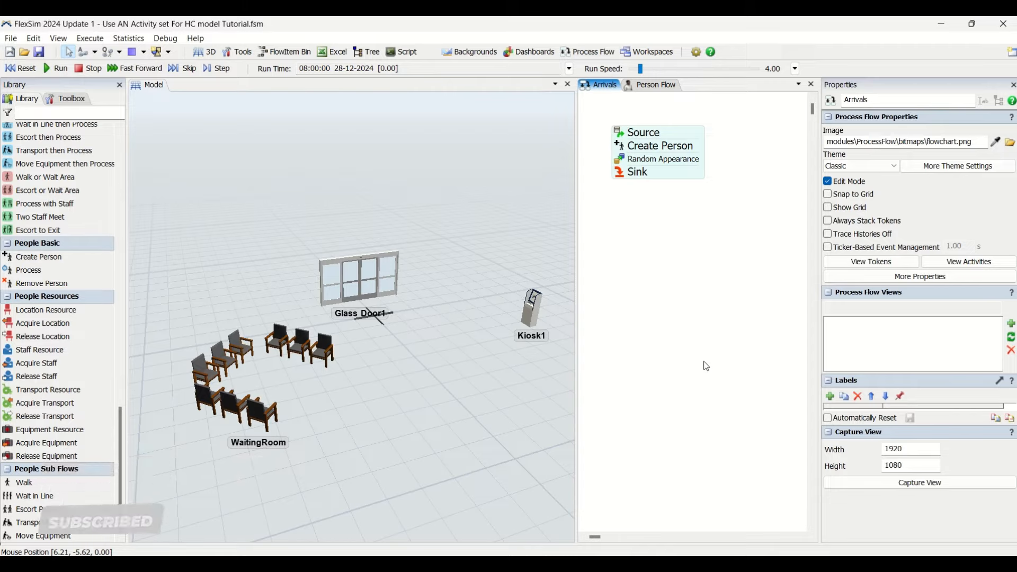
- Show the Person Flow in a wider view and review the schedule settings of its Source activity
{"action": "left_click", "coordinate": [641, 86]}
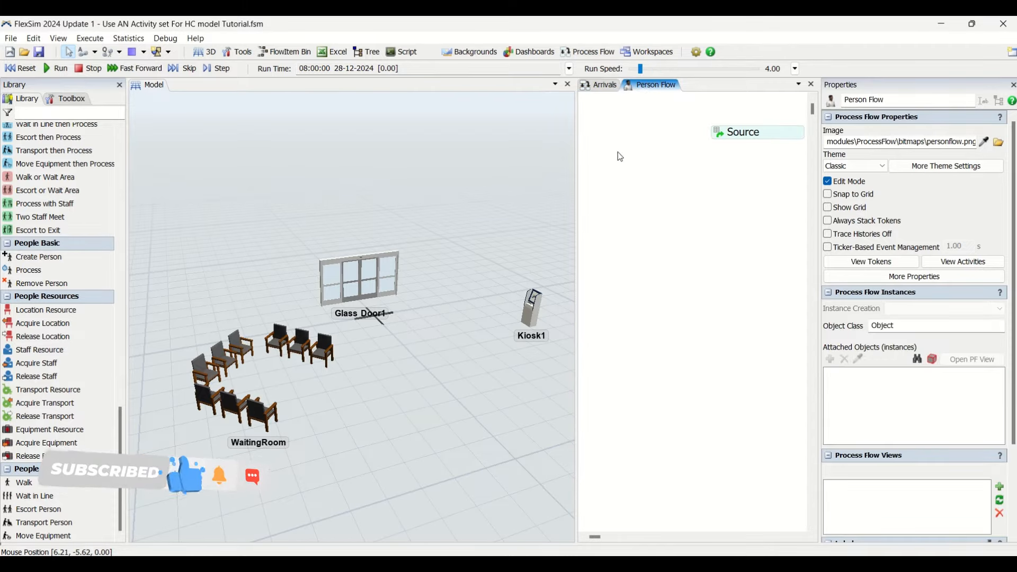
{"action": "left_click_drag", "start_coordinate": [578, 181], "coordinate": [476, 180]}
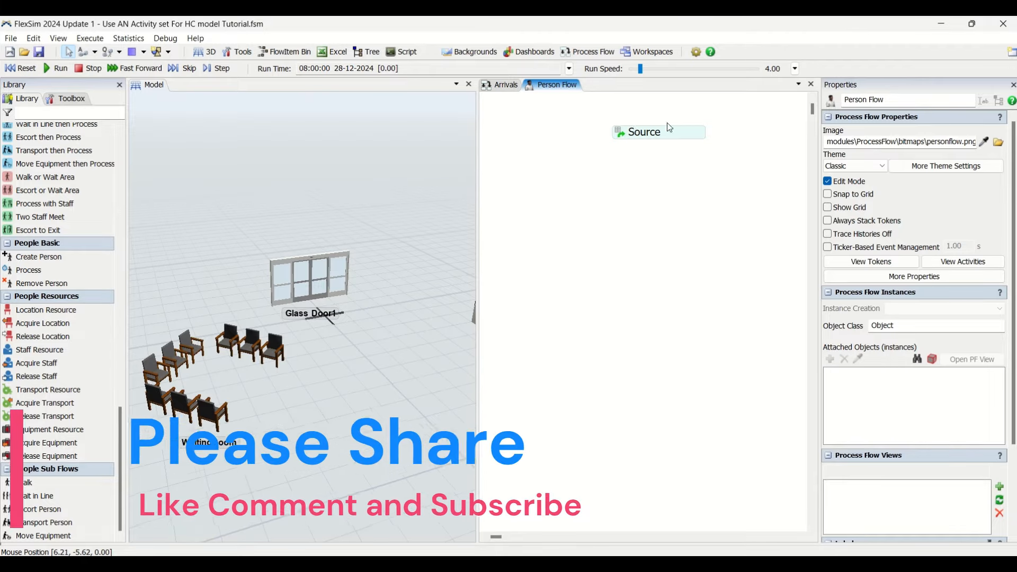
{"action": "left_click", "coordinate": [631, 139]}
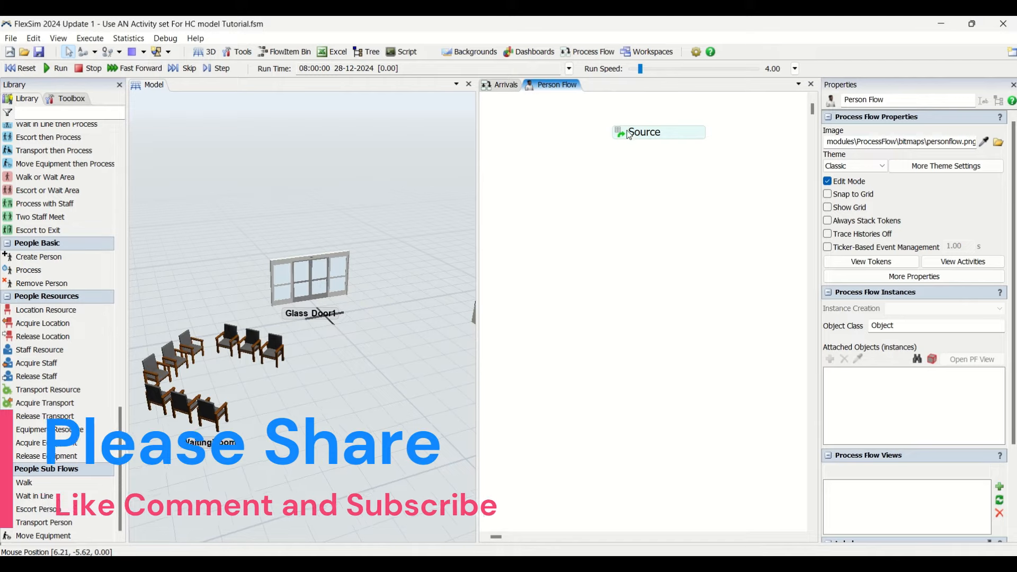
{"action": "double_click", "coordinate": [631, 139]}
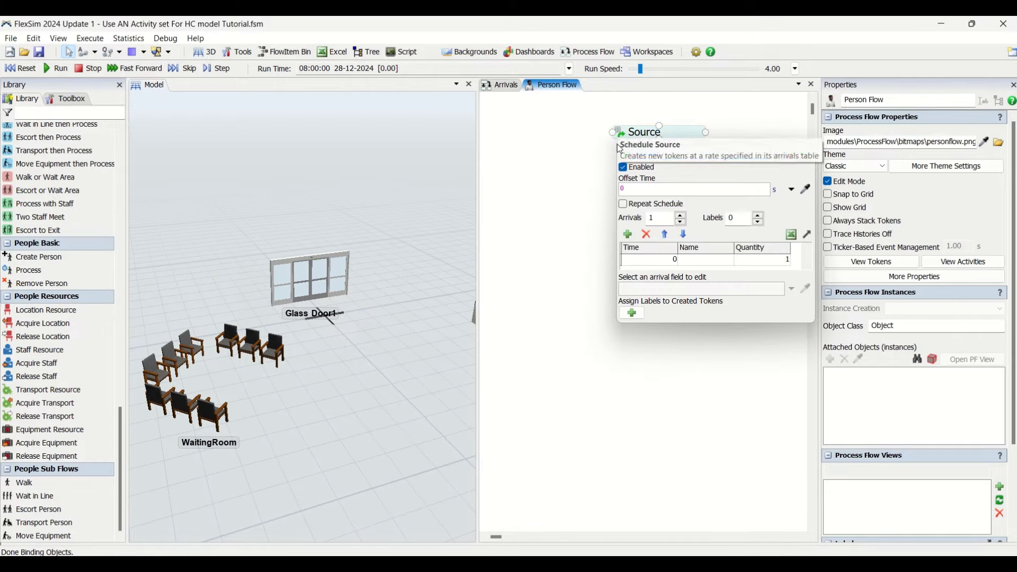
{"action": "left_click", "coordinate": [597, 247]}
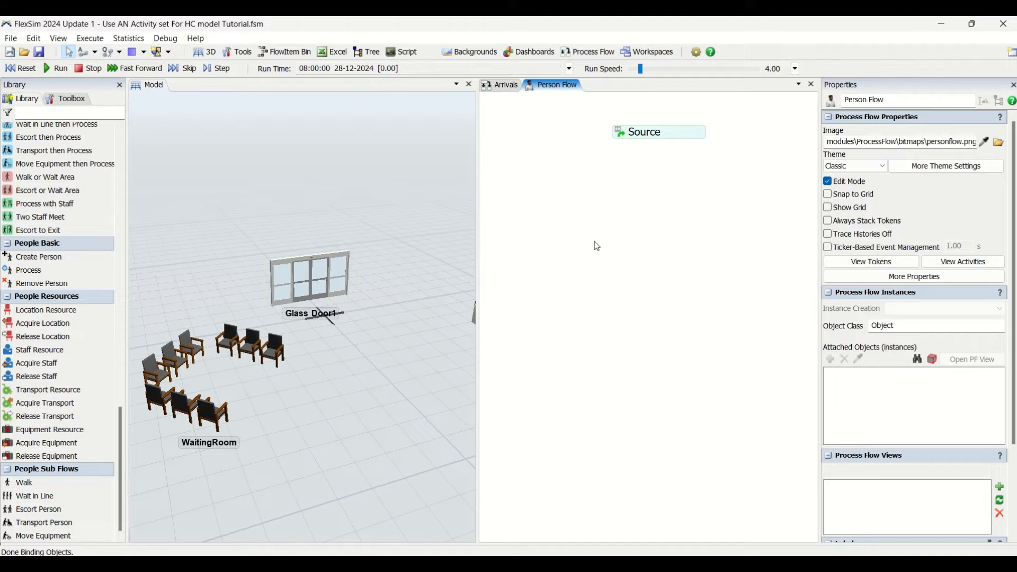
- Locate the People Activity Sets in the library for use in the Person Flow
{"action": "scroll", "coordinate": [73, 310], "scroll_direction": "up", "scroll_amount": 4}
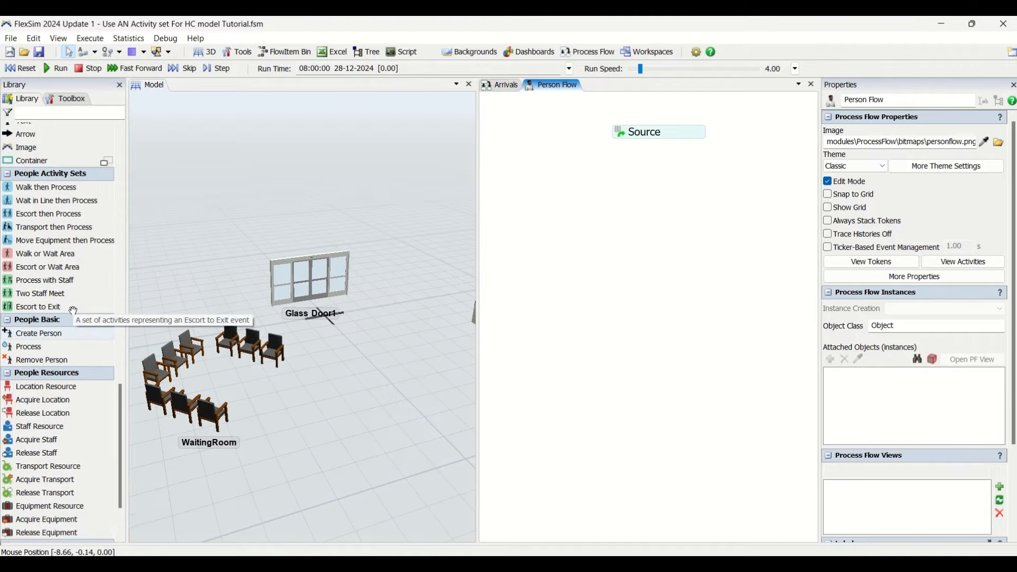
{"action": "scroll", "coordinate": [73, 310], "scroll_direction": "up", "scroll_amount": 3}
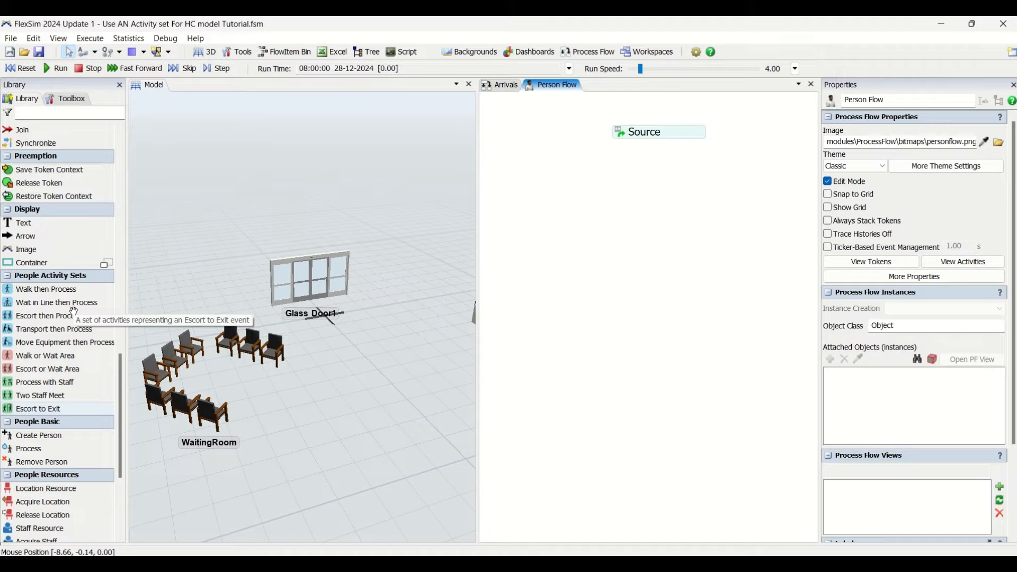